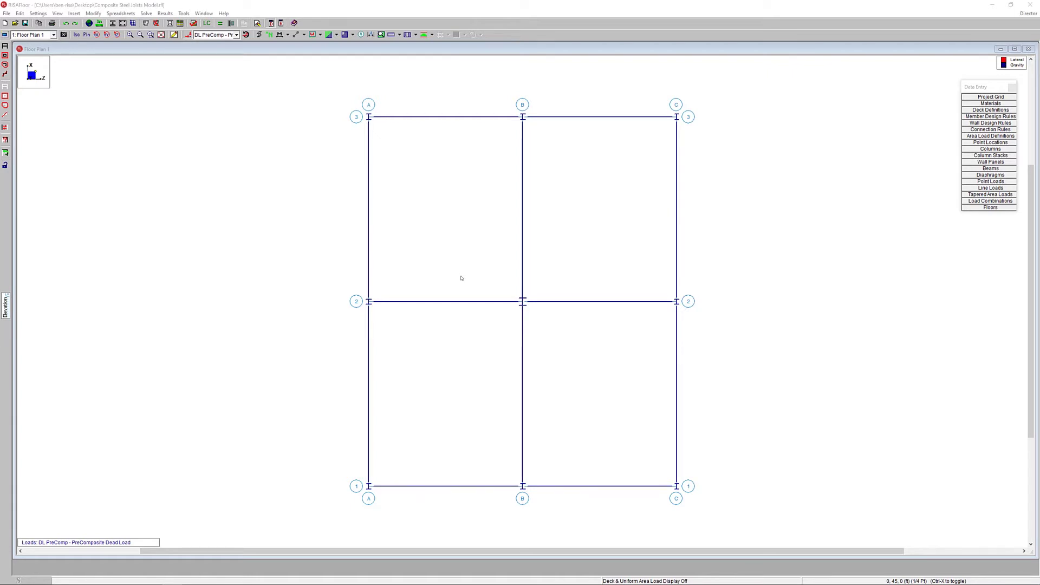
# Step: Set up infill beam generation using Steel Product members from the CJ Joist shape group
pyautogui.click(174, 34)
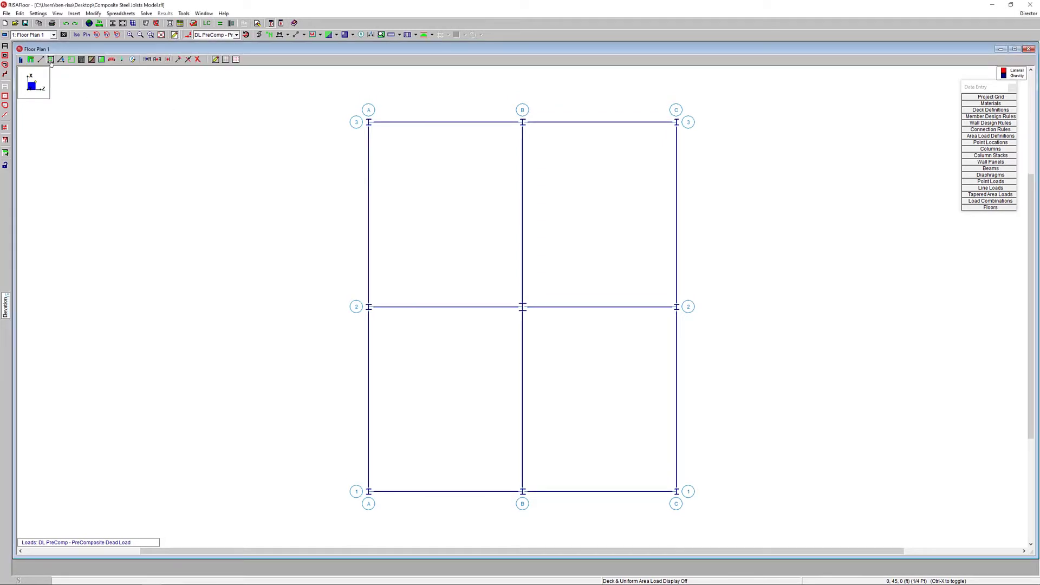
pyautogui.click(50, 60)
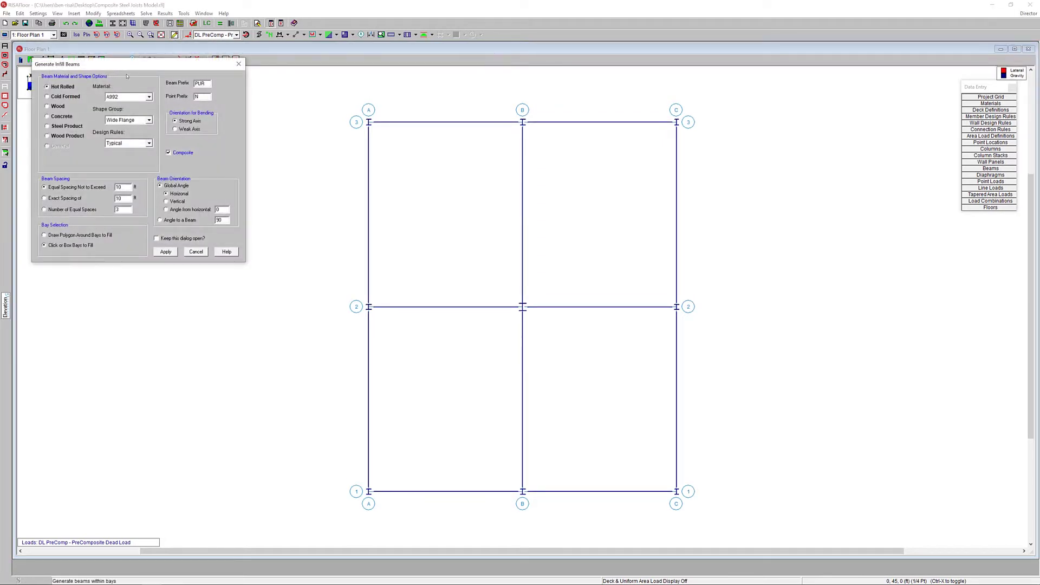
pyautogui.moveTo(122, 69); pyautogui.dragTo(166, 155)
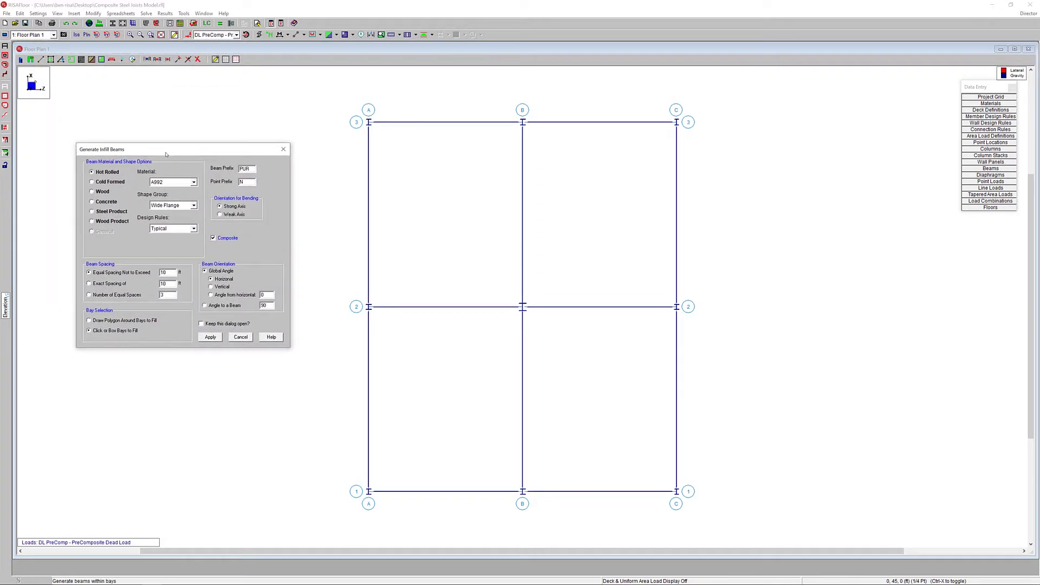
pyautogui.click(119, 212)
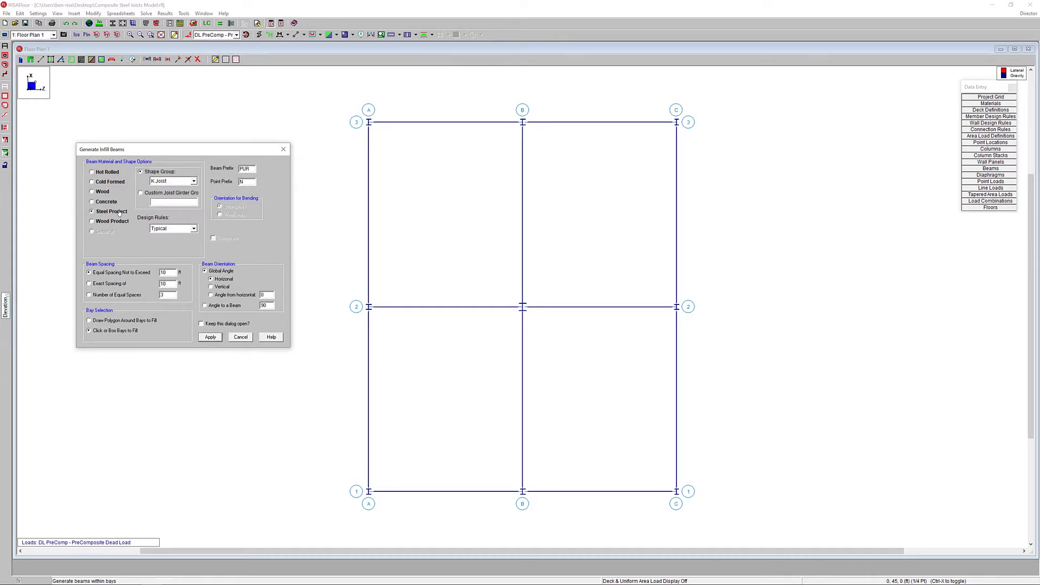
pyautogui.click(176, 182)
pyautogui.scroll(2, 195, 213)
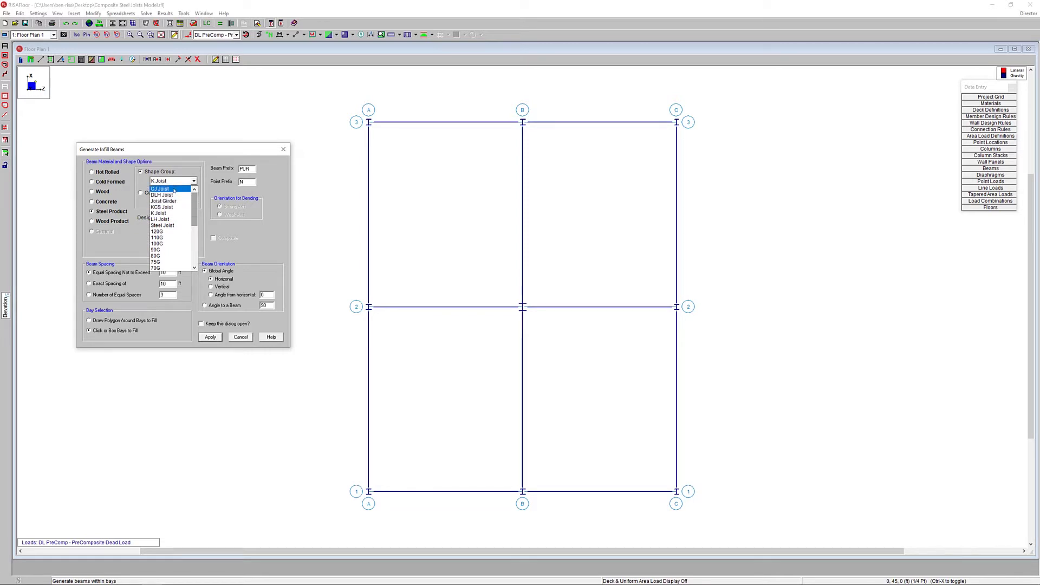
pyautogui.click(174, 189)
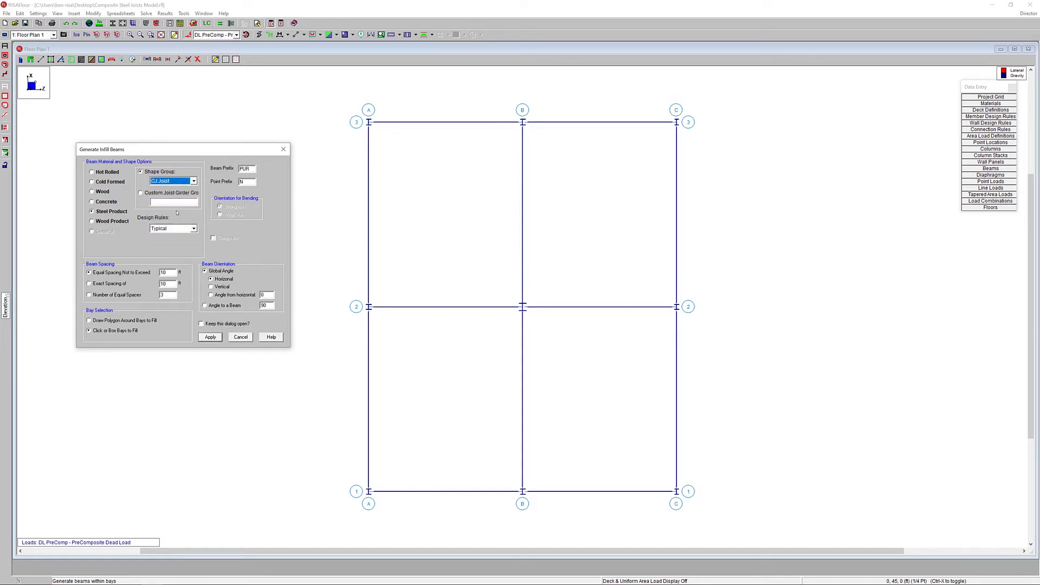
# Step: Fill all four bays of the floor plan with joists, using 4 equal spaces per bay
pyautogui.click(124, 296)
pyautogui.write('4')
pyautogui.click(210, 337)
pyautogui.click(477, 239)
pyautogui.click(564, 236)
pyautogui.click(588, 379)
pyautogui.click(480, 389)
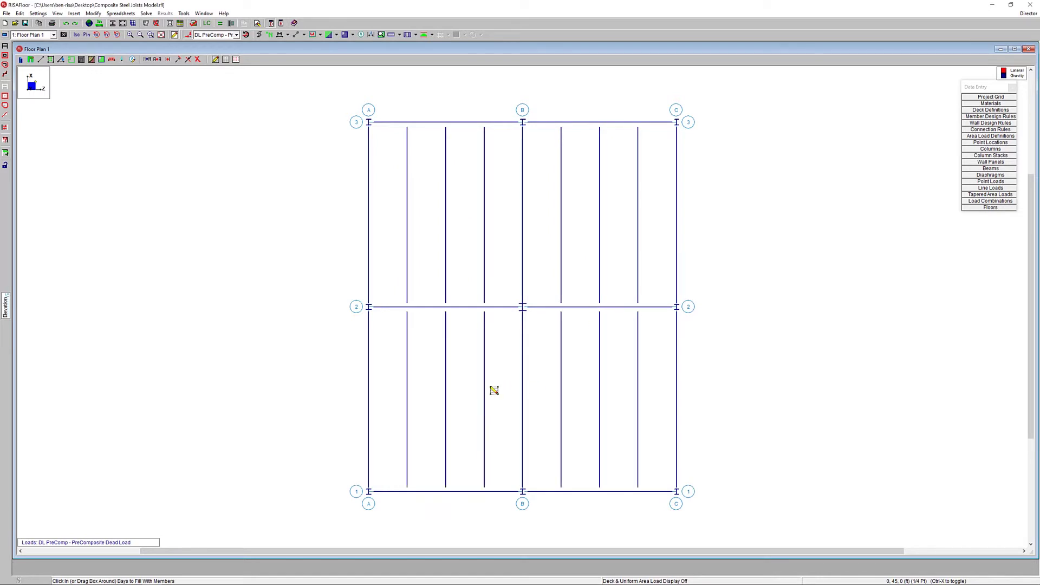
pyautogui.rightClick(706, 295)
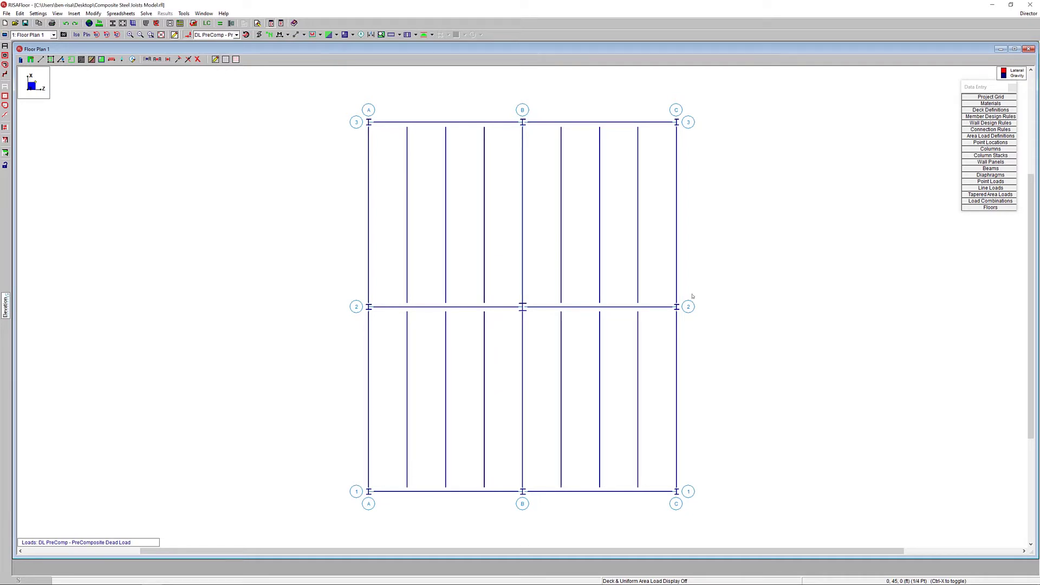
# Step: Create a rigid diaphragm edge around all selected beams with a 6 in edge overhang
pyautogui.click(72, 60)
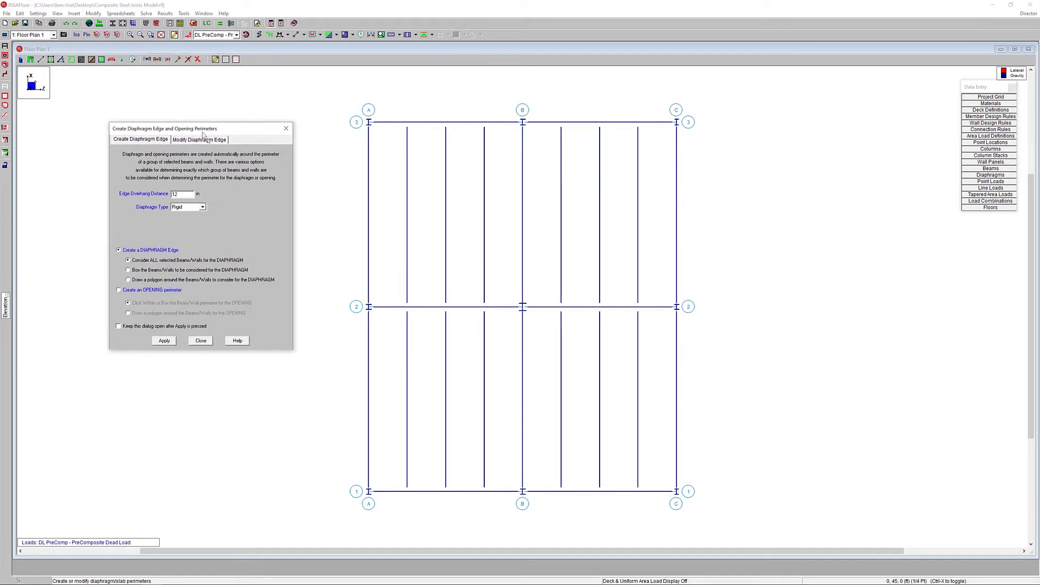
pyautogui.moveTo(208, 219); pyautogui.dragTo(170, 218)
pyautogui.write('6')
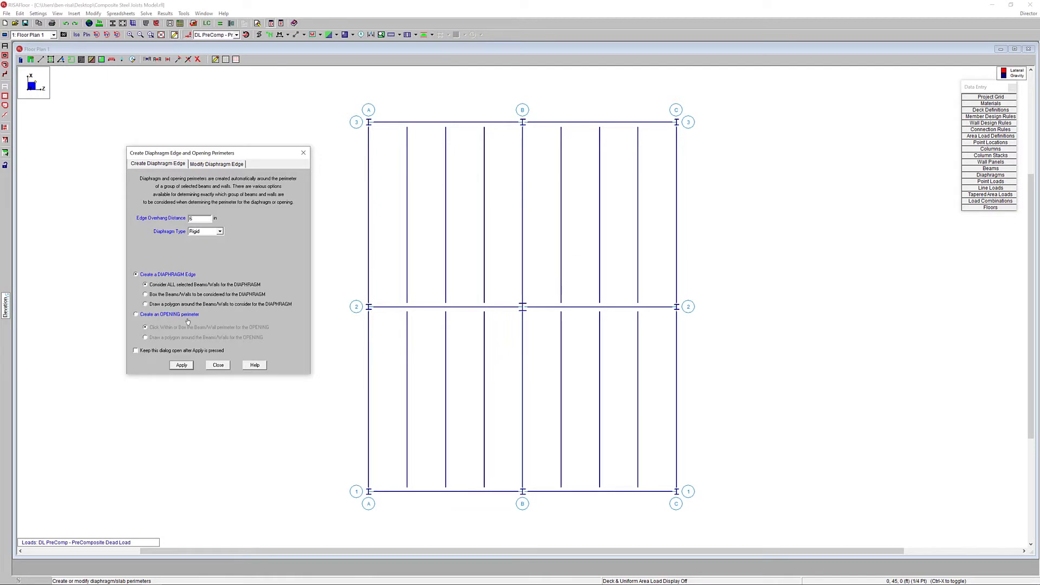
pyautogui.click(183, 366)
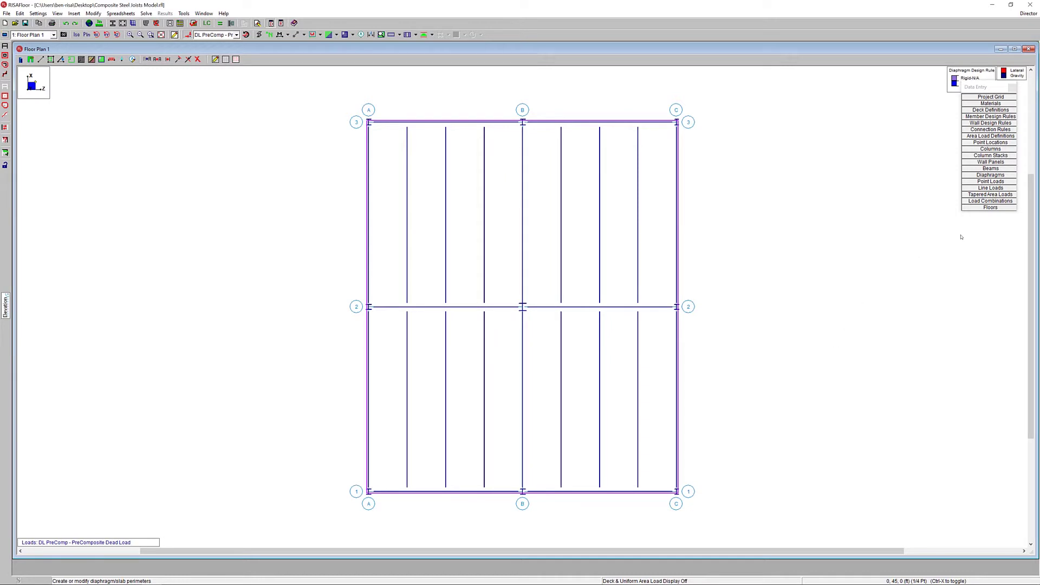
# Step: Check the default deck assigned to Floor Plan 1 in the beam floors data
pyautogui.click(984, 208)
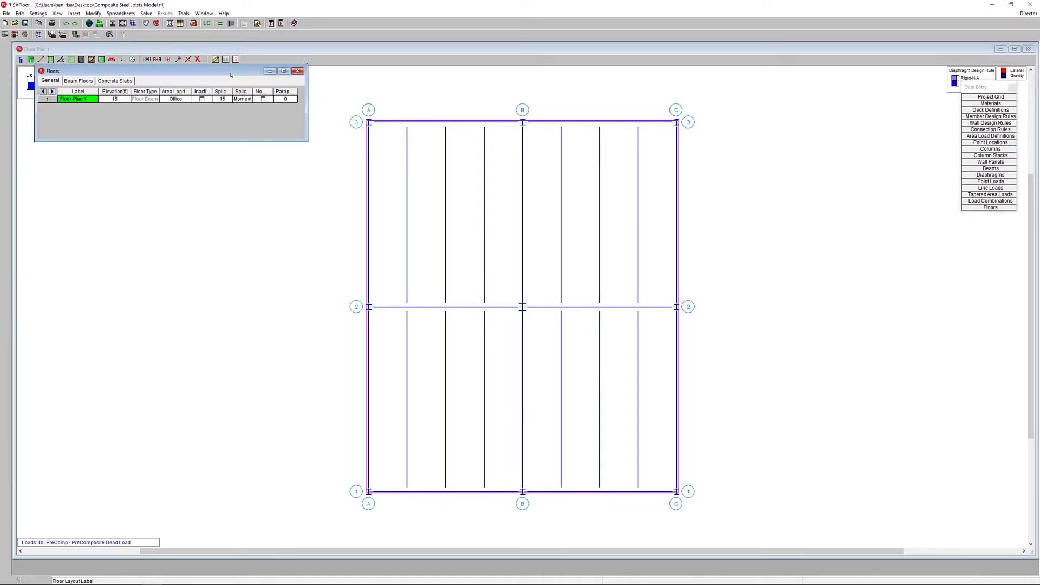
pyautogui.moveTo(231, 75); pyautogui.dragTo(237, 164)
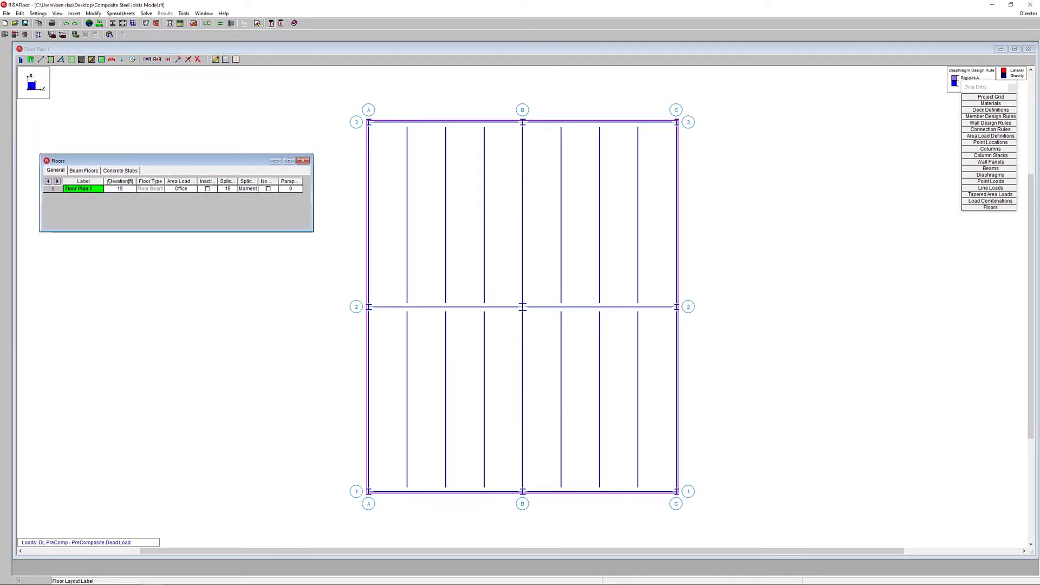
pyautogui.click(91, 172)
pyautogui.moveTo(126, 181); pyautogui.dragTo(165, 181)
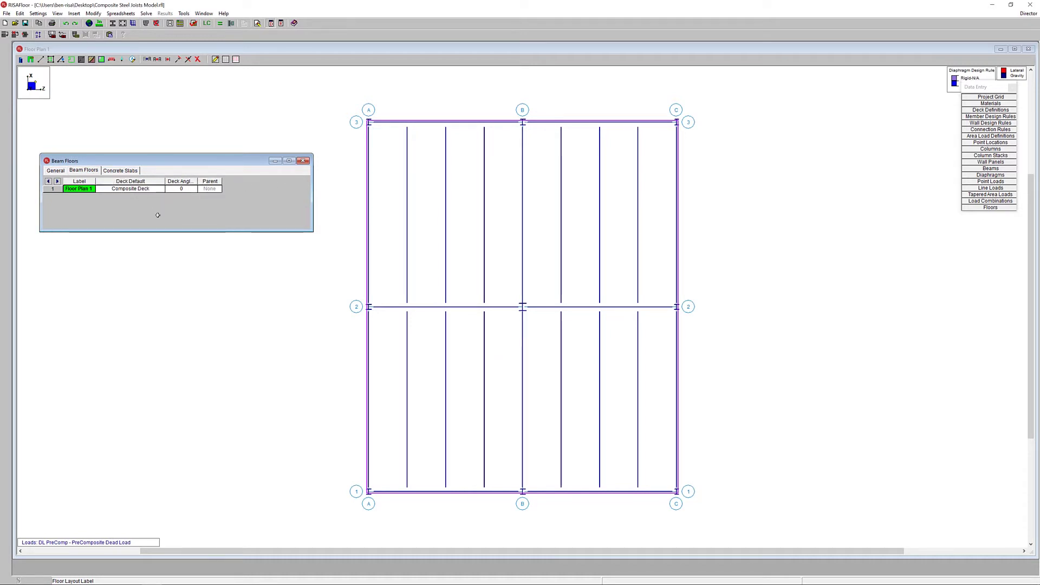
pyautogui.click(154, 190)
pyautogui.click(160, 190)
pyautogui.click(138, 192)
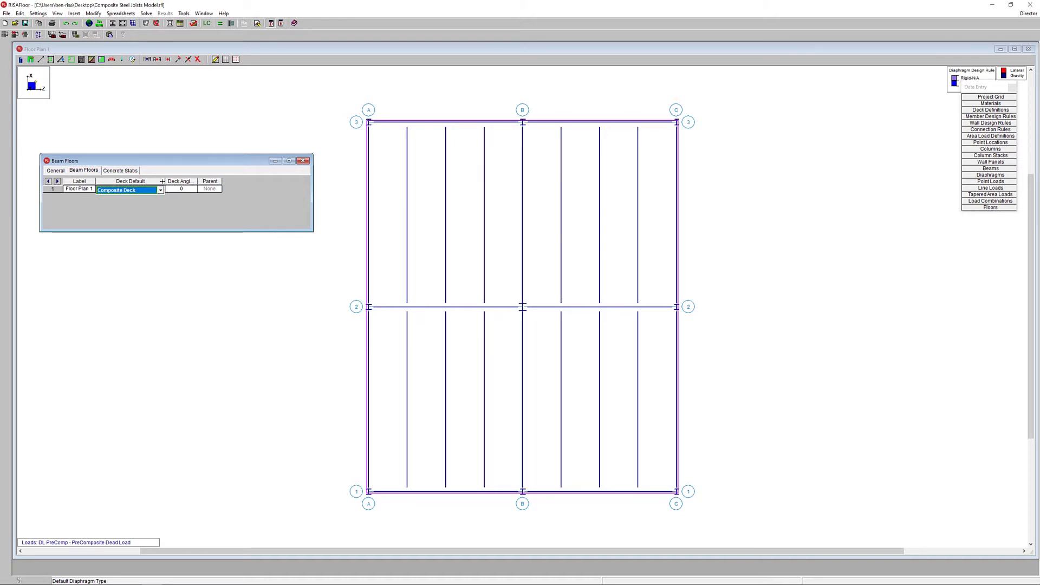
pyautogui.click(303, 160)
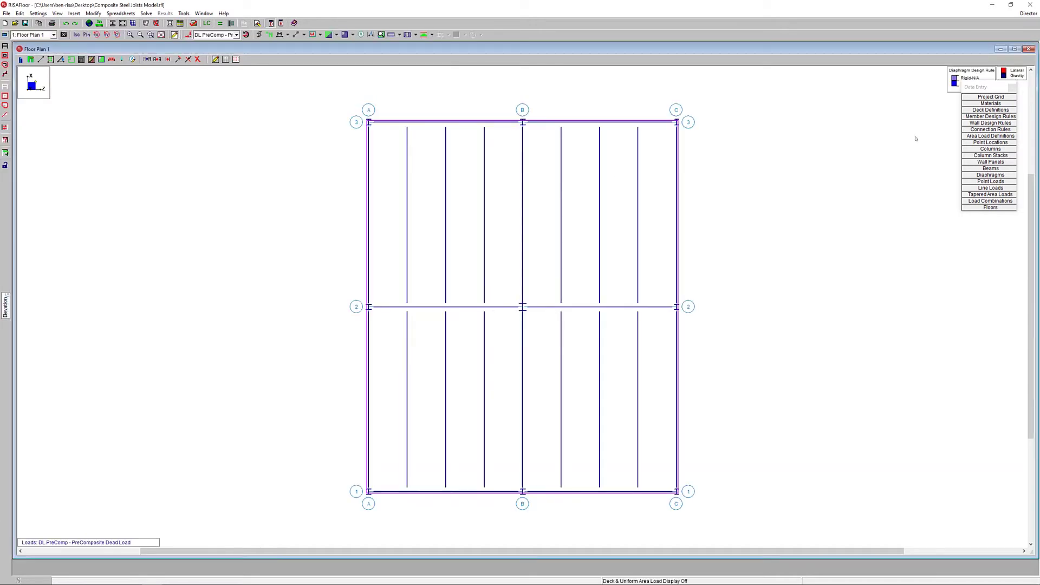
# Step: Review the composite deck definition's selection settings, including the available deck databases and manufacturers
pyautogui.click(982, 110)
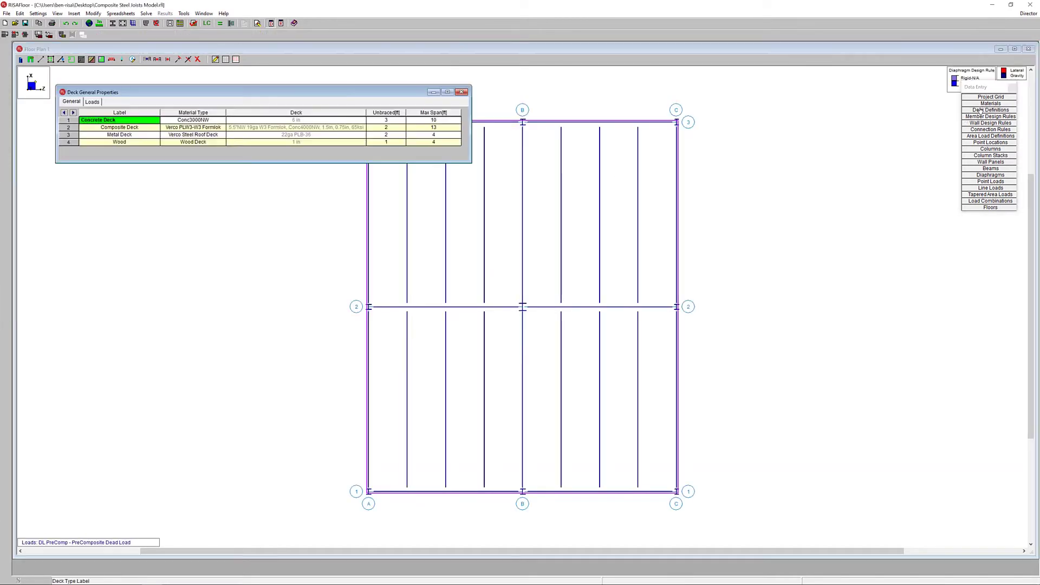
pyautogui.click(222, 127)
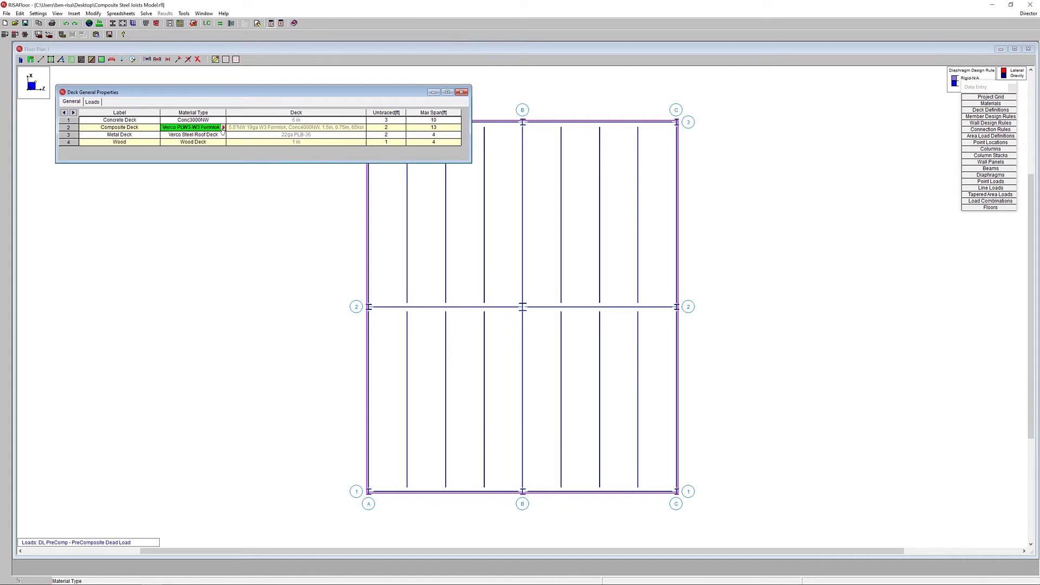
pyautogui.click(223, 129)
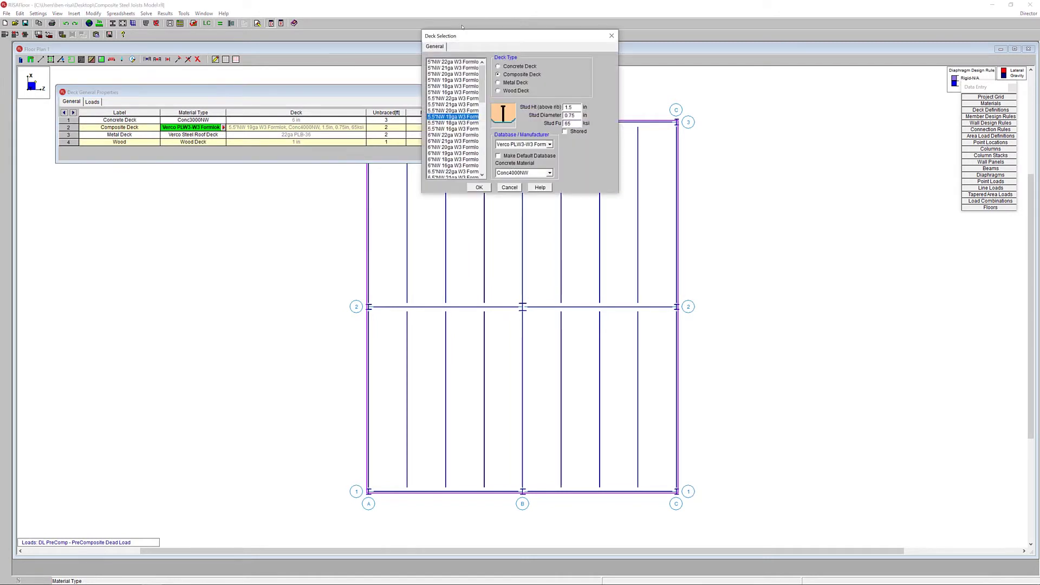
pyautogui.moveTo(464, 37); pyautogui.dragTo(456, 187)
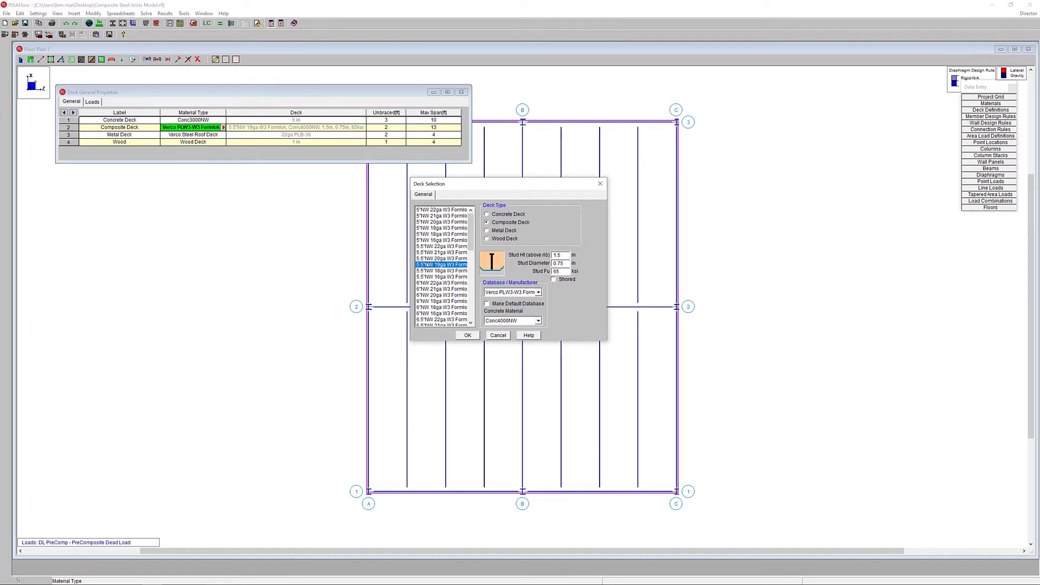
pyautogui.click(538, 293)
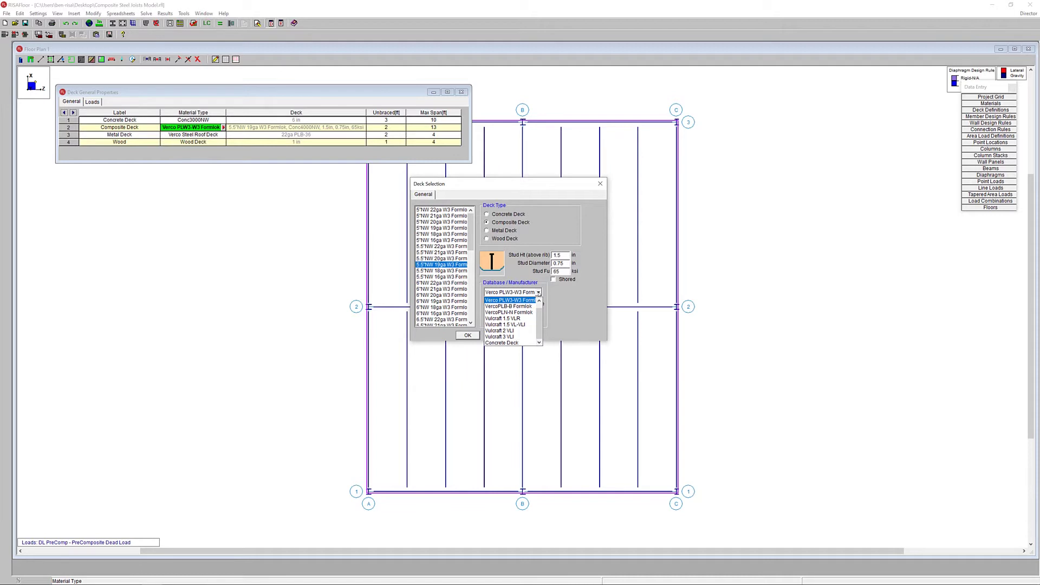
pyautogui.click(539, 293)
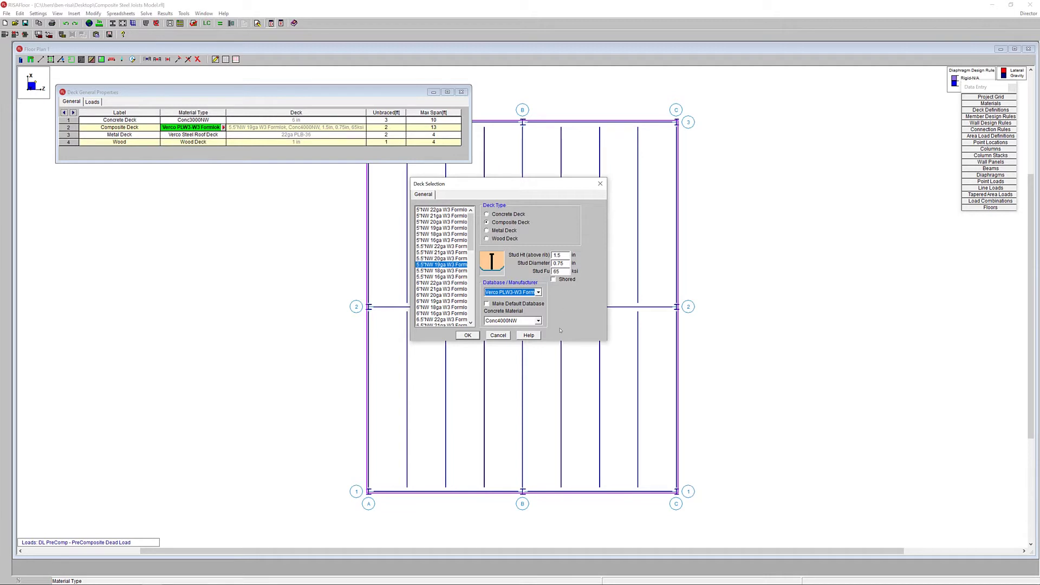
pyautogui.click(467, 336)
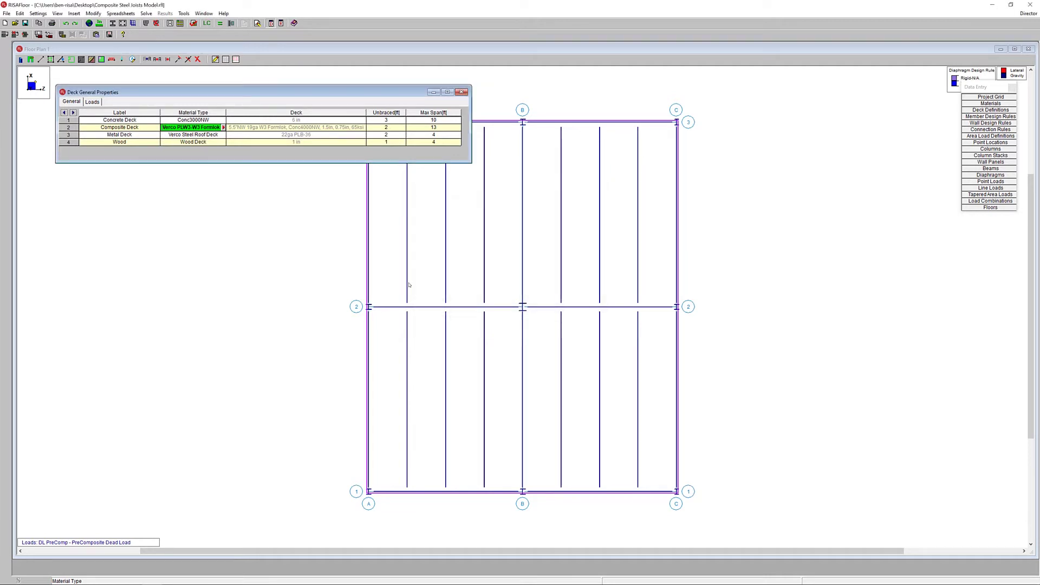
pyautogui.click(463, 93)
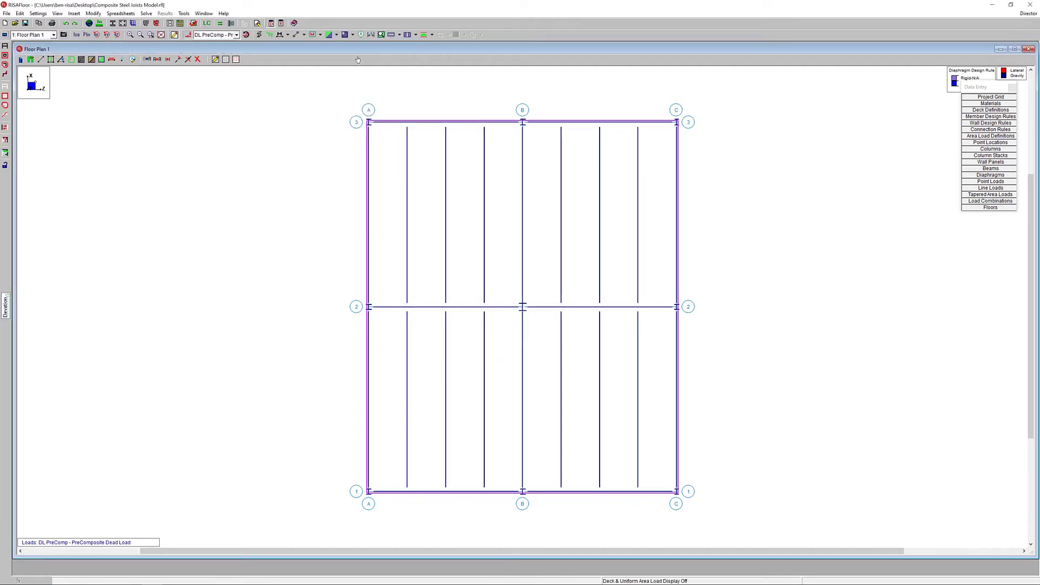
# Step: Display the deck as applied on the floor plan to check its extent and direction, and turn the display off again
pyautogui.click(336, 35)
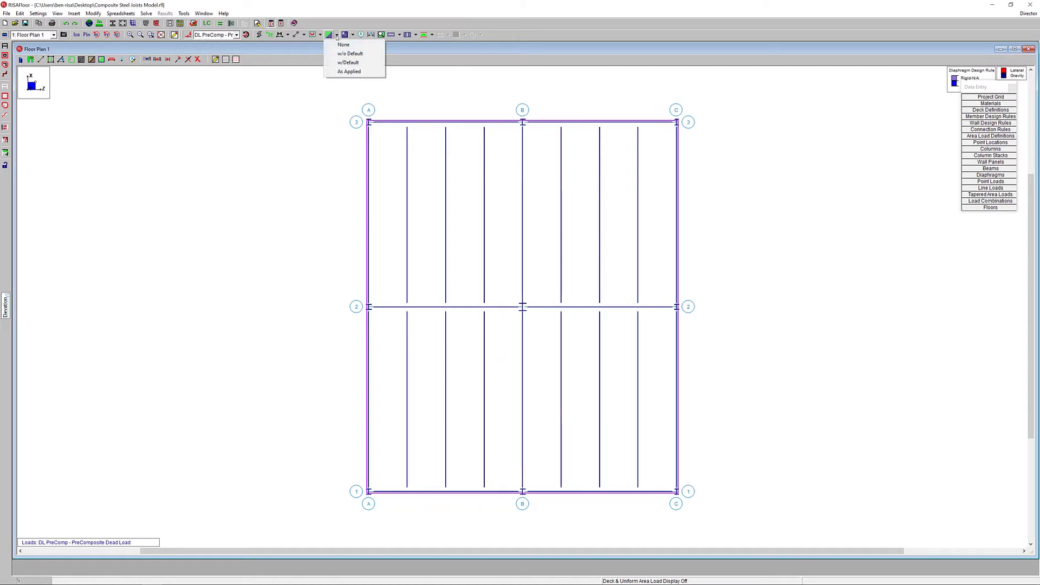
pyautogui.click(349, 71)
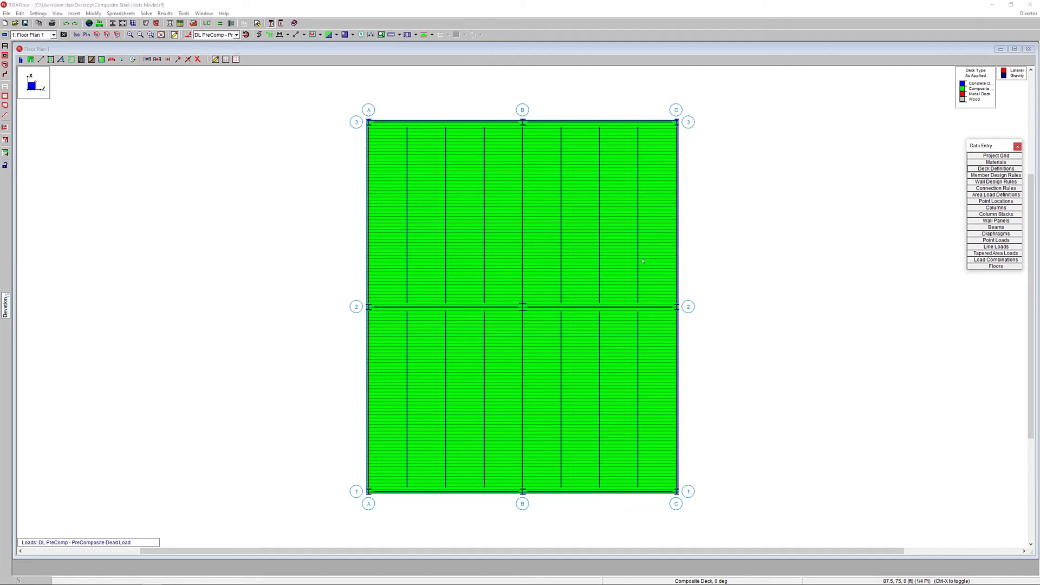
pyautogui.click(337, 34)
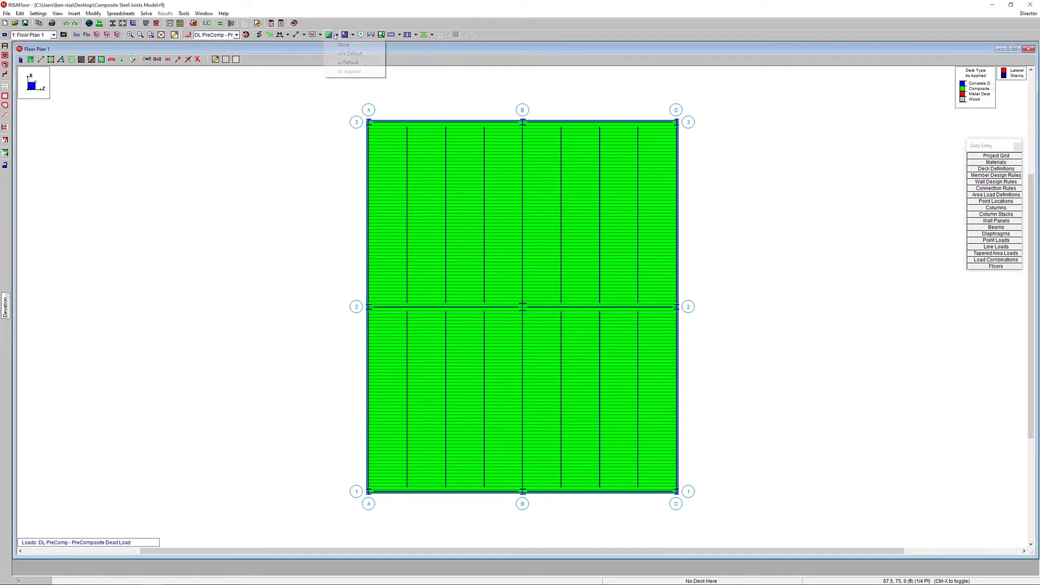
pyautogui.click(346, 51)
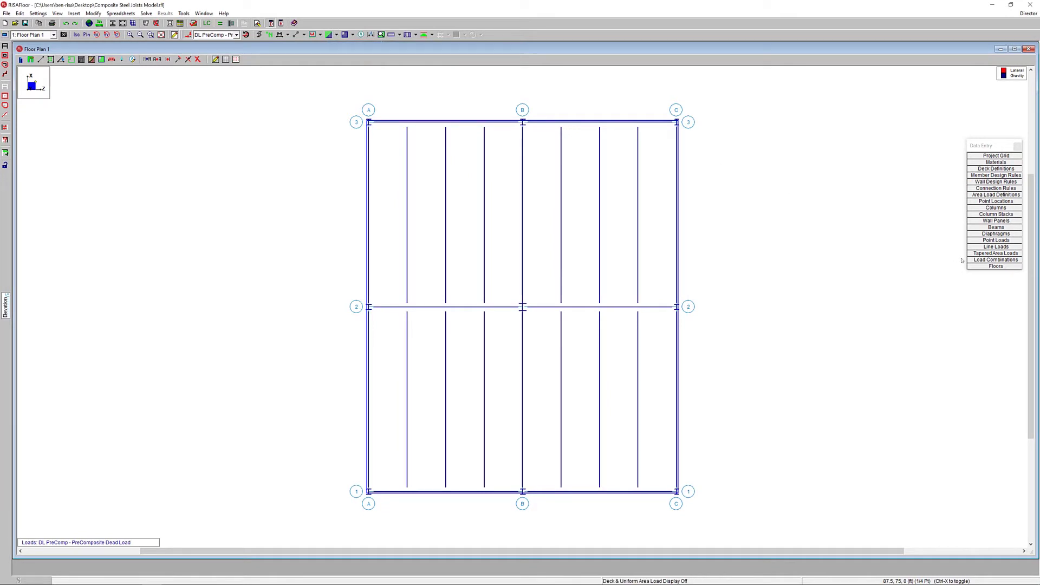
# Step: Review the uniform area load definitions for the floor
pyautogui.click(996, 195)
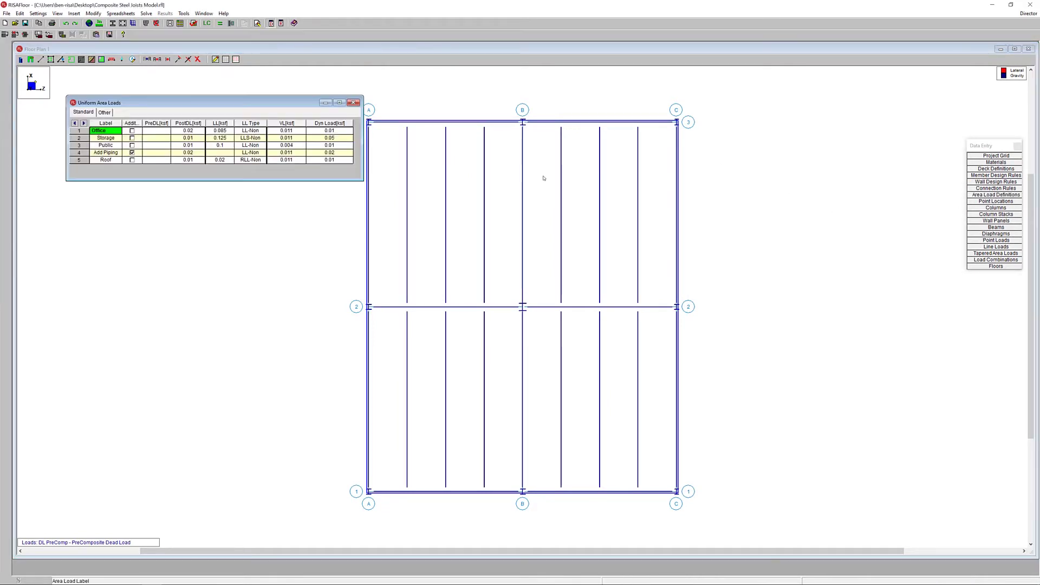
pyautogui.moveTo(251, 103); pyautogui.dragTo(234, 105)
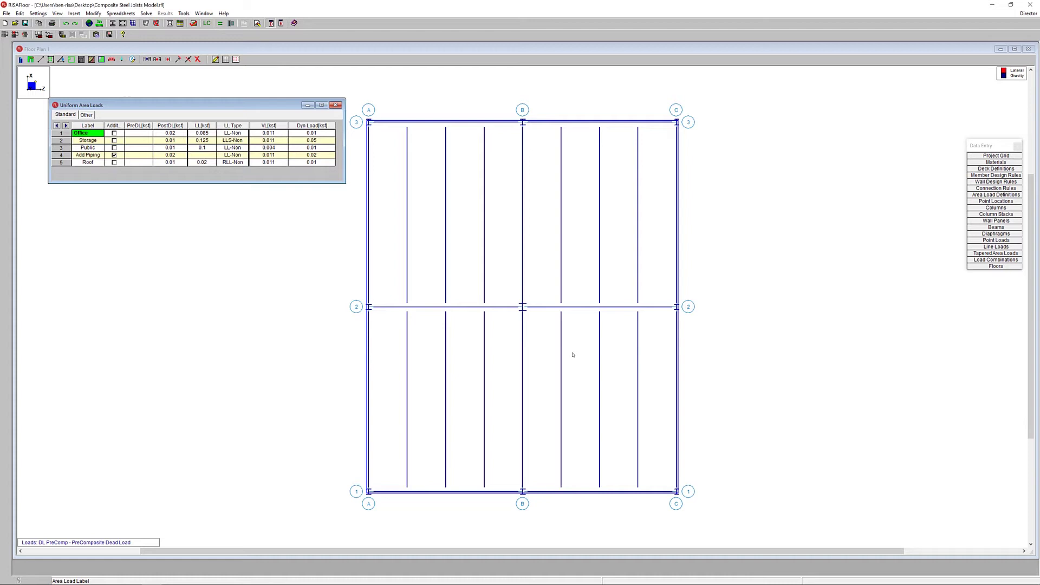
pyautogui.click(335, 104)
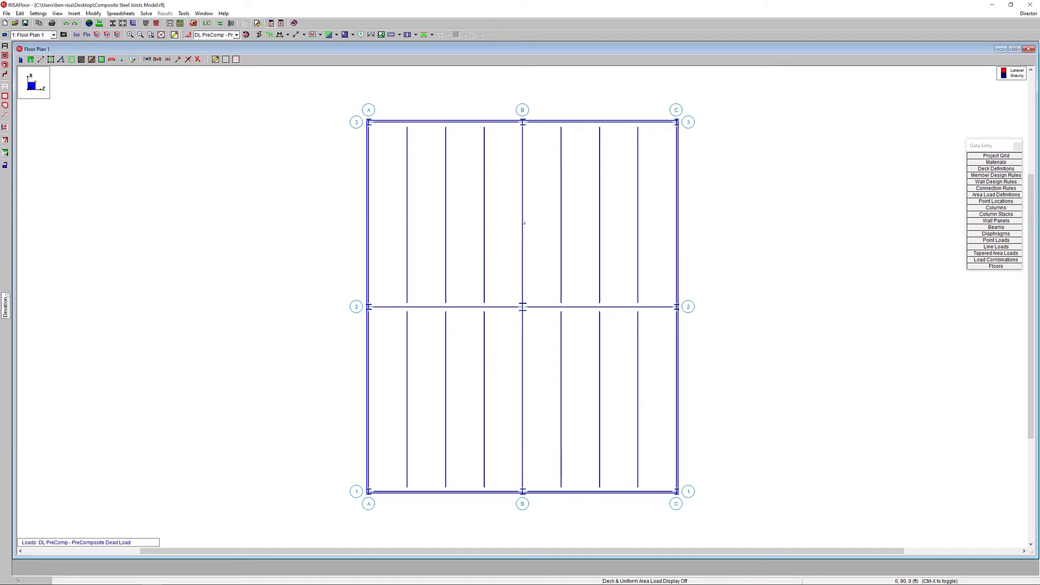
# Step: Draw a 0.1 k/ft LL-Non line load from grid A to grid B, midway between grids 2 and 3
pyautogui.click(113, 61)
pyautogui.doubleClick(244, 237)
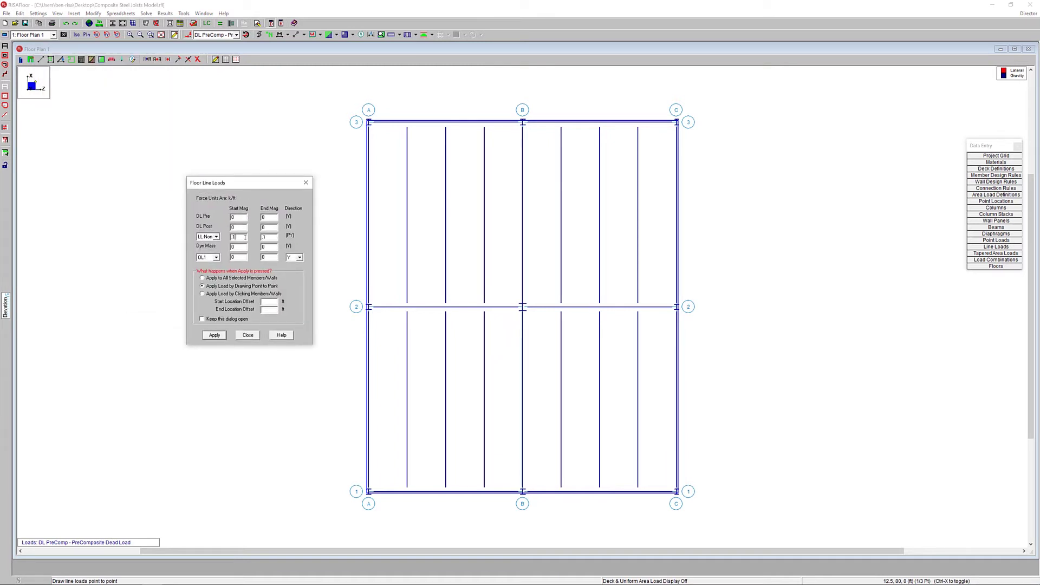
pyautogui.write('1')
pyautogui.click(215, 335)
pyautogui.click(368, 214)
pyautogui.click(522, 214)
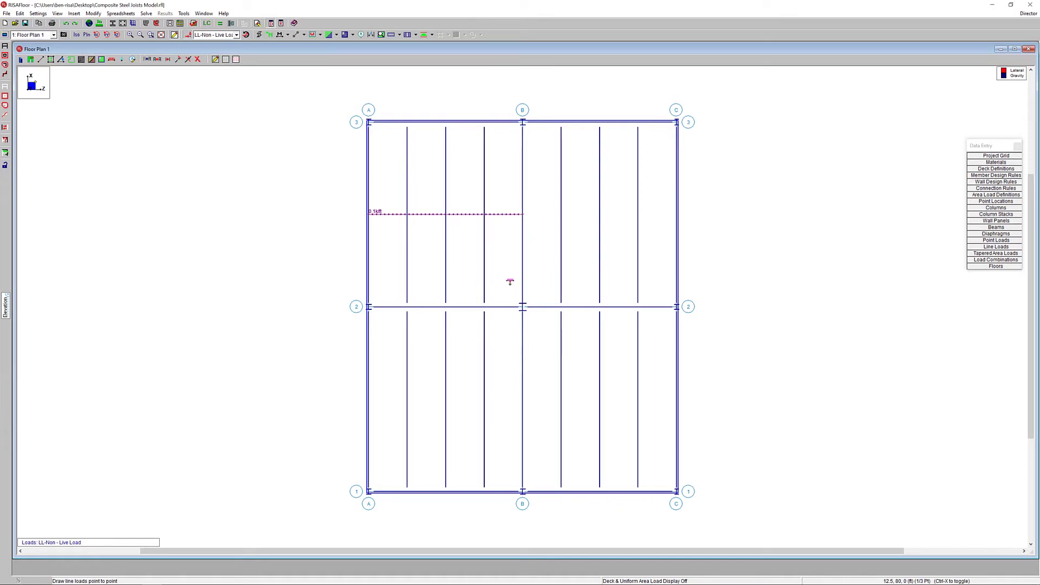
pyautogui.press('Escape')
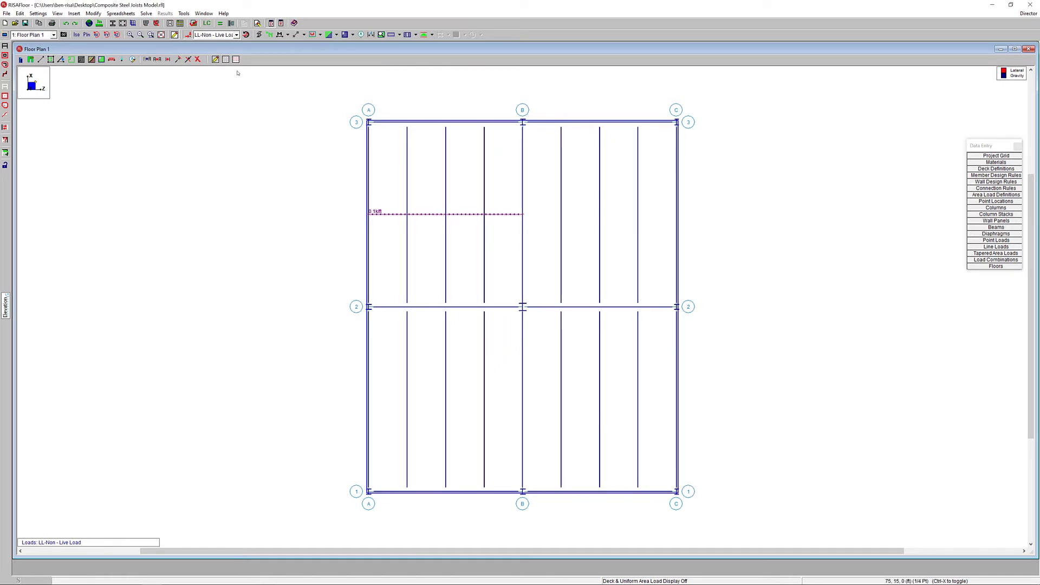
# Step: Delete all four existing load combinations from the load combinations spreadsheet
pyautogui.click(207, 23)
pyautogui.moveTo(93, 164); pyautogui.dragTo(93, 142)
pyautogui.rightClick(93, 142)
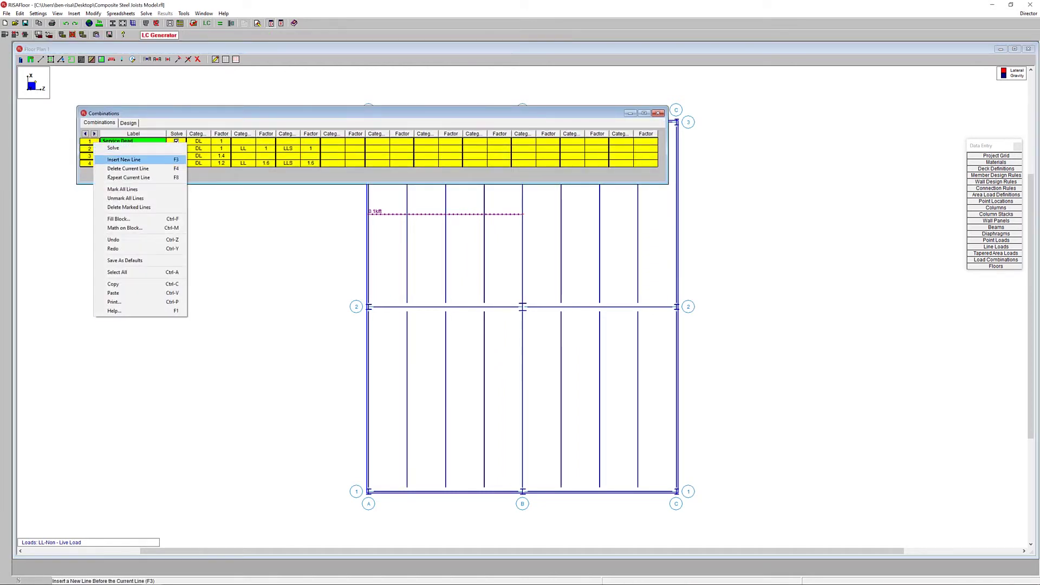
pyautogui.click(126, 207)
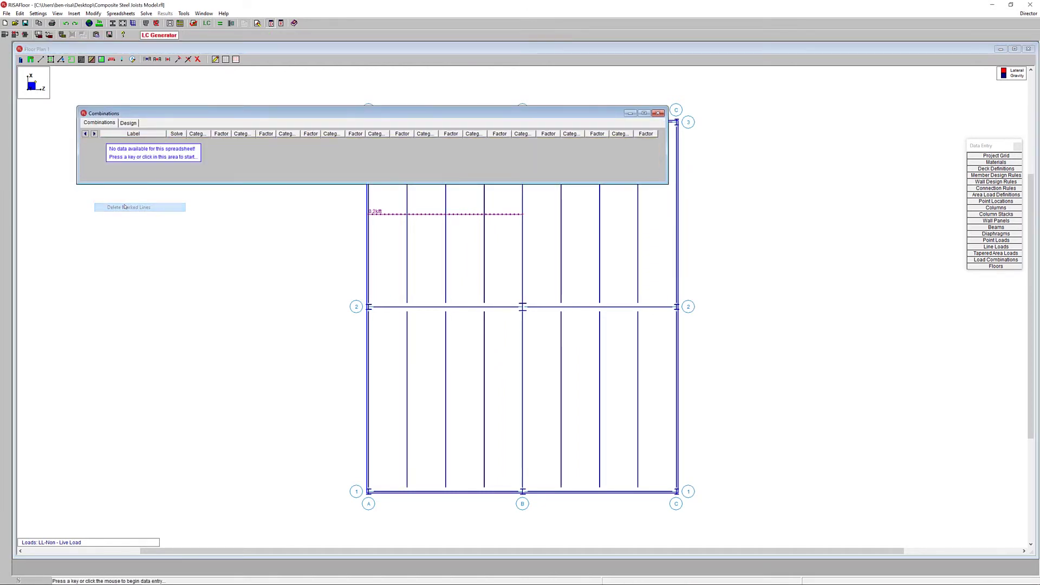
# Step: Generate United States 2018 IBC Strength load combinations for post-composite only, excluding roof live, snow and pre-composite options
pyautogui.click(167, 37)
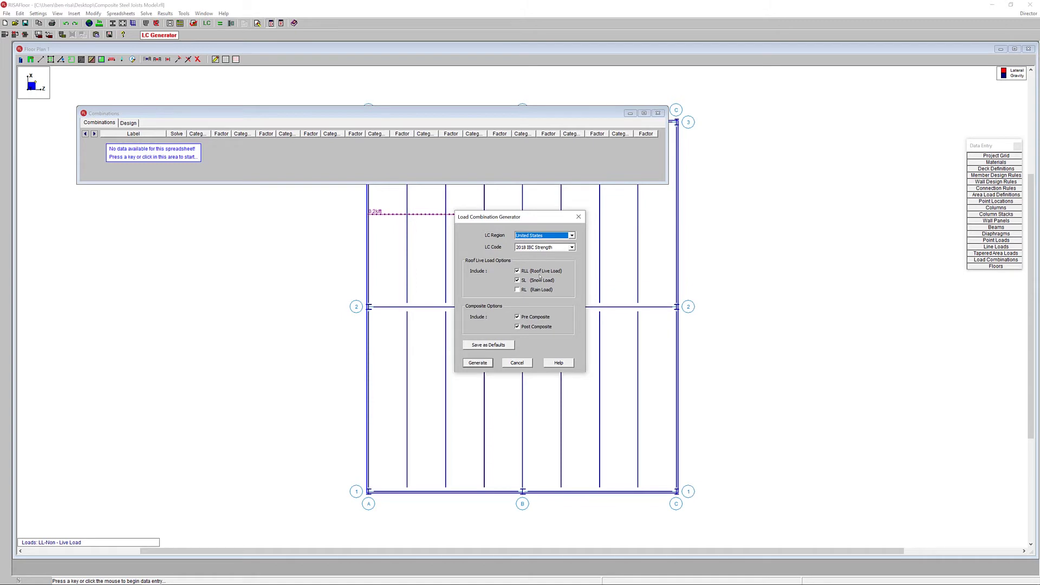
pyautogui.click(529, 318)
pyautogui.click(536, 271)
pyautogui.click(537, 280)
pyautogui.click(477, 363)
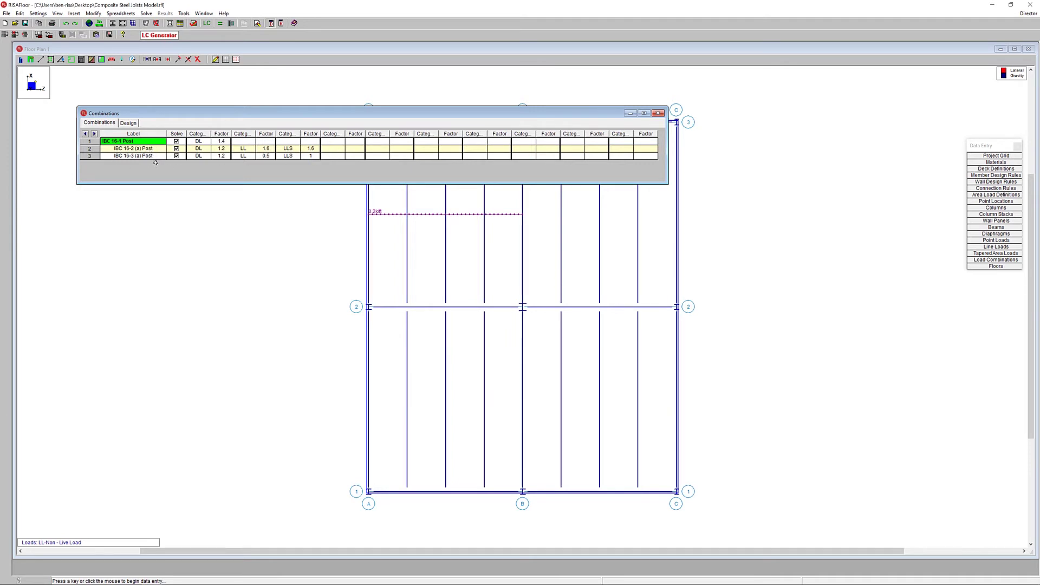
pyautogui.click(659, 114)
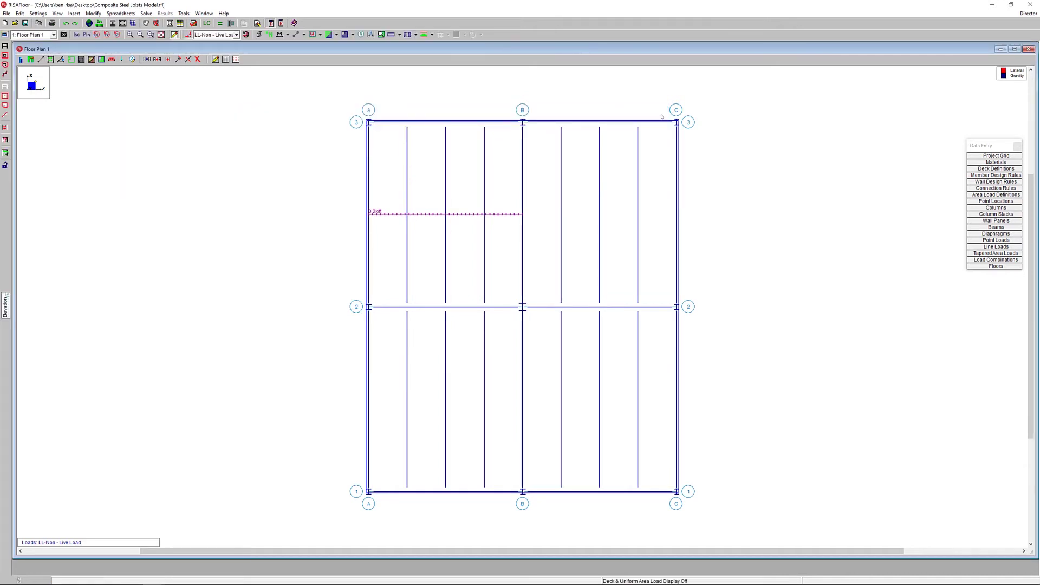
# Step: Solve the floor model with the generated load combinations and place the results list beside the data entry list
pyautogui.click(220, 23)
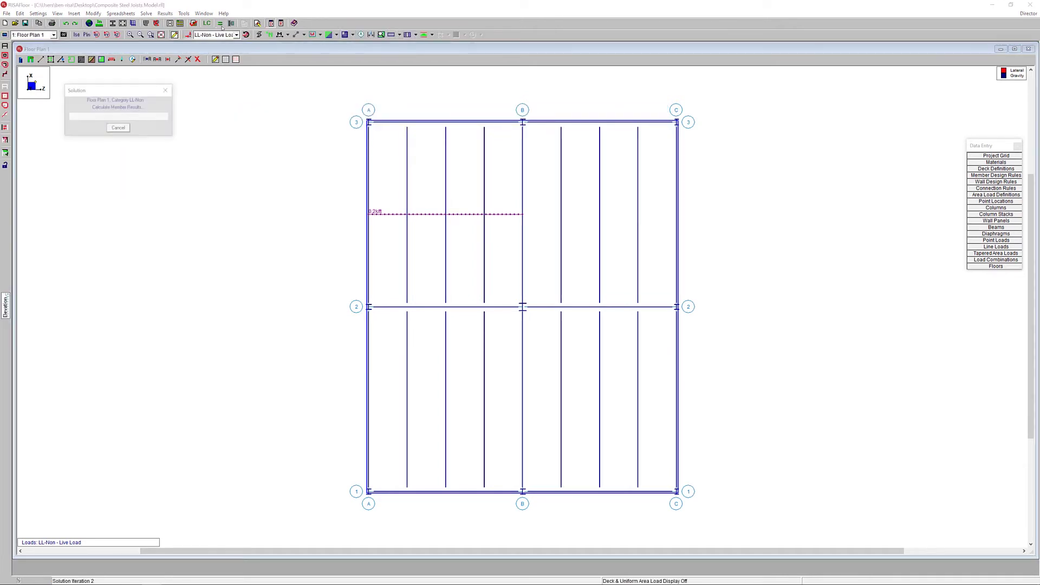
pyautogui.click(290, 174)
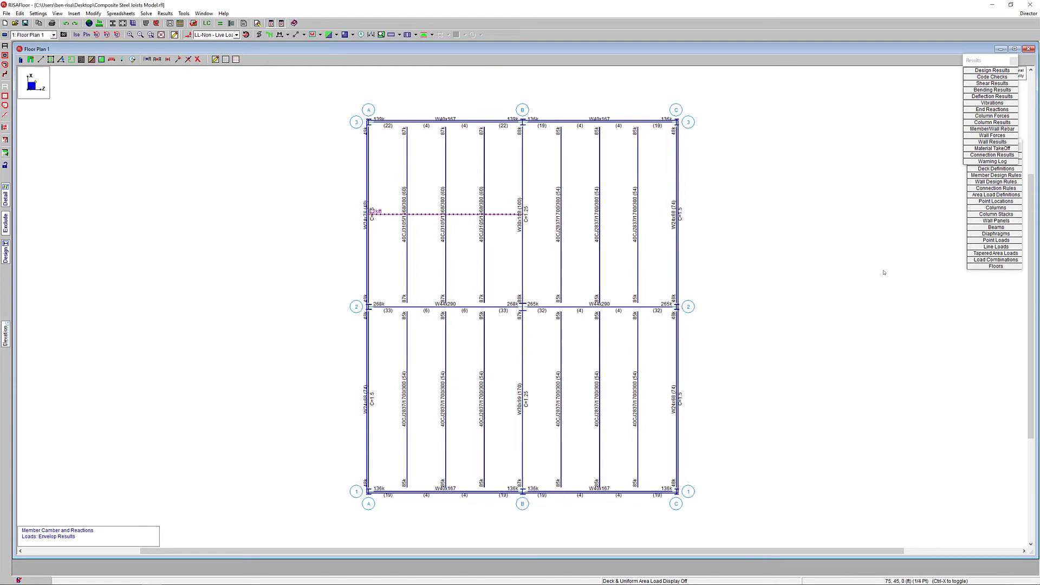
pyautogui.moveTo(982, 79); pyautogui.dragTo(921, 165)
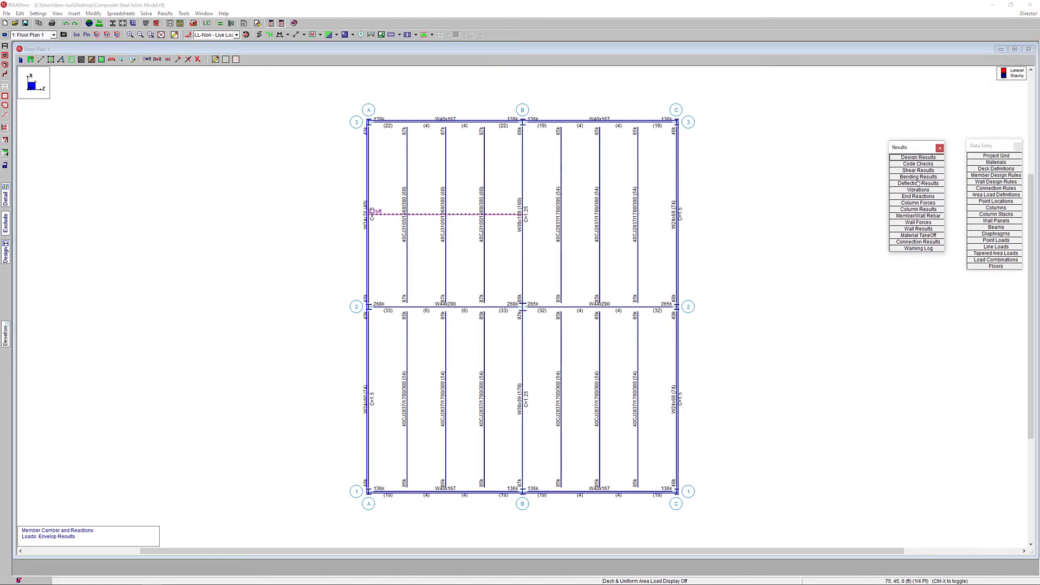
# Step: Review the beam design results for the hot rolled members and for the steel product joists
pyautogui.click(921, 164)
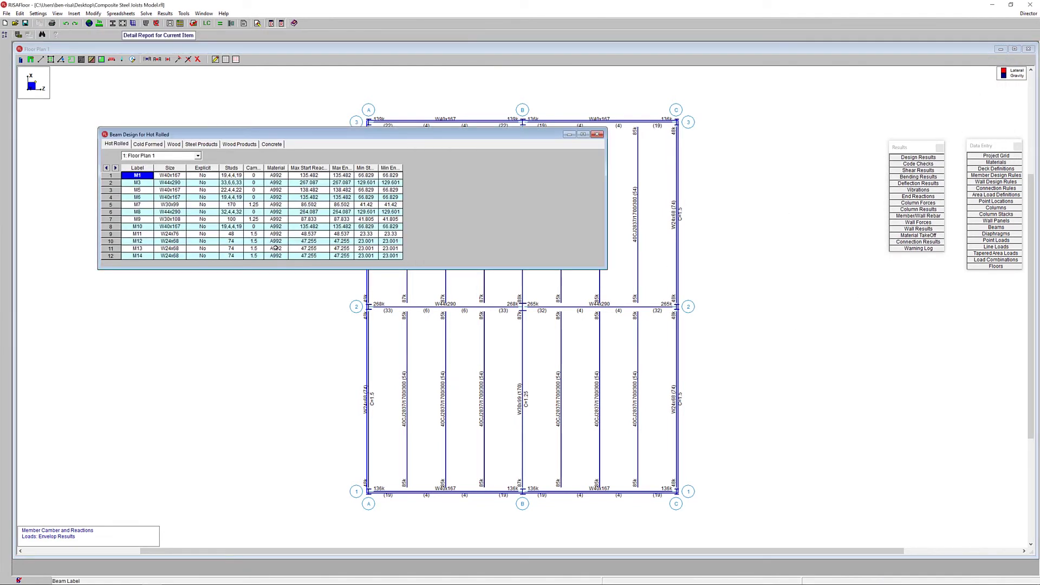
pyautogui.click(207, 146)
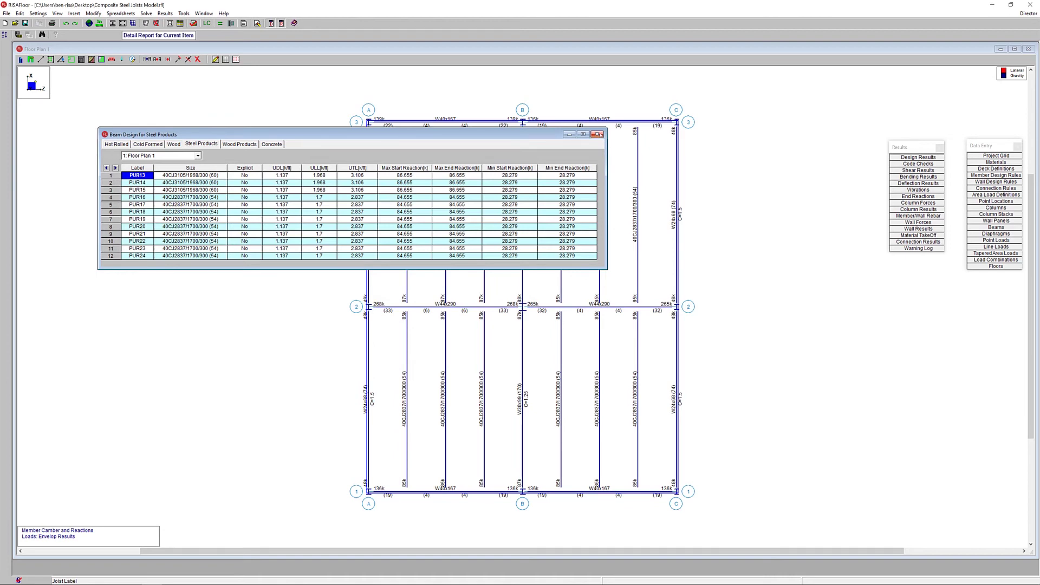
pyautogui.click(597, 134)
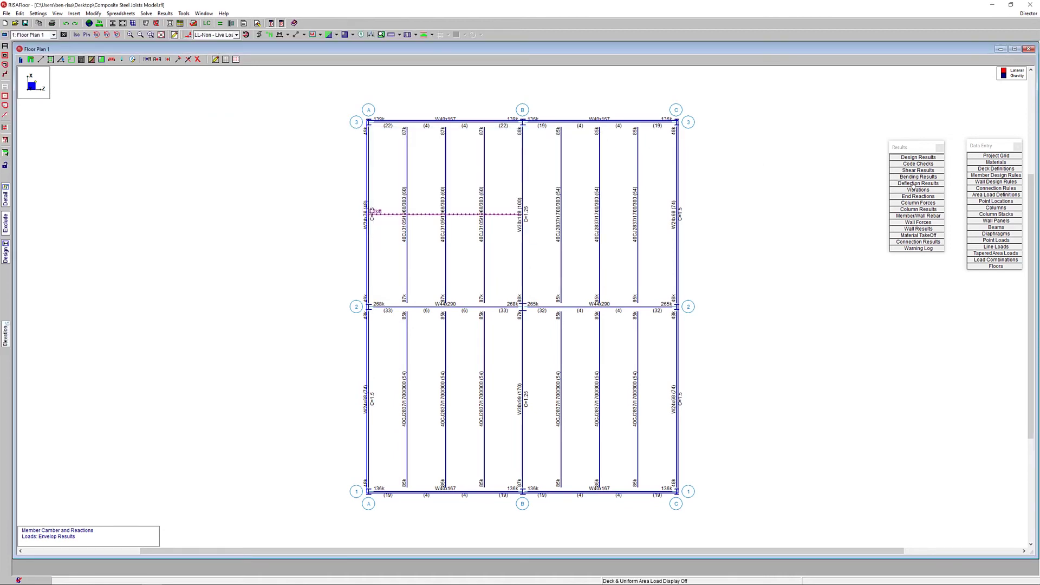
# Step: Review the beam deflections and the detail report of the second joist from grid A between grids 1 and 2
pyautogui.click(916, 184)
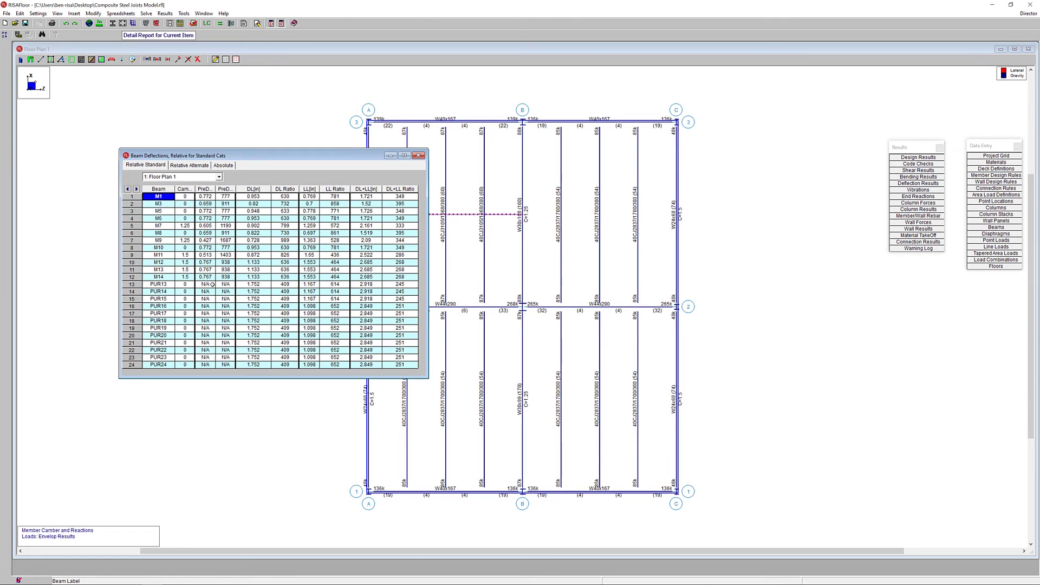
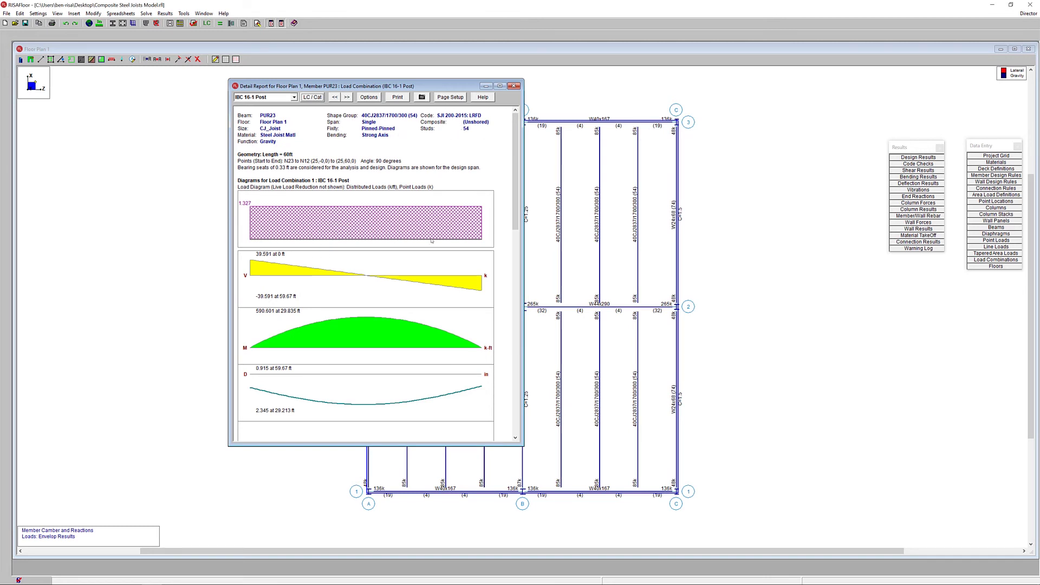
pyautogui.moveTo(519, 205); pyautogui.dragTo(516, 393)
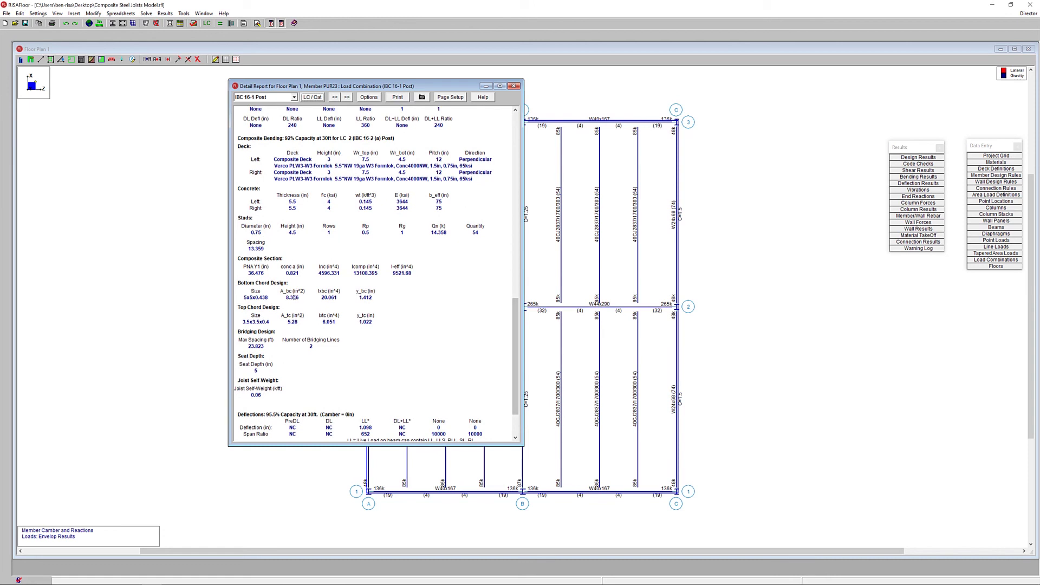
pyautogui.click(514, 86)
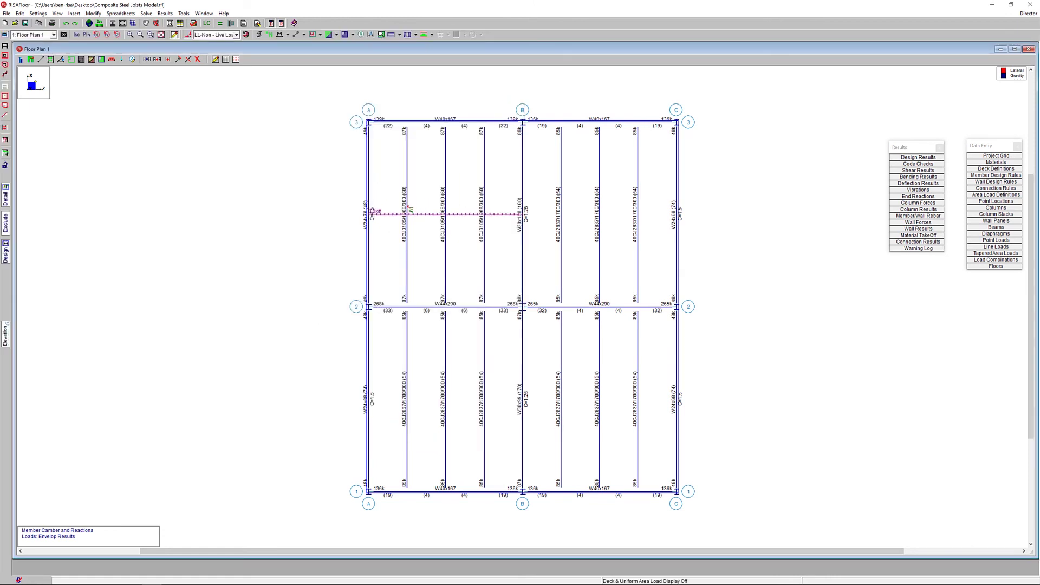
# Step: Display the detail report of the first joist from grid A between grids 2 and 3 for load combination IBC 16-2 (a) Post
pyautogui.click(409, 211)
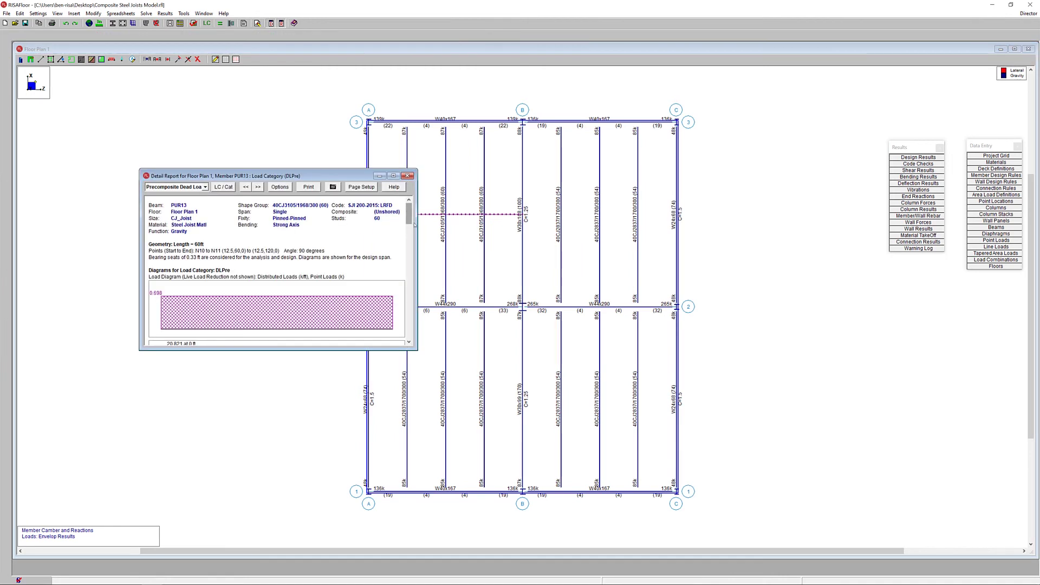
pyautogui.click(223, 187)
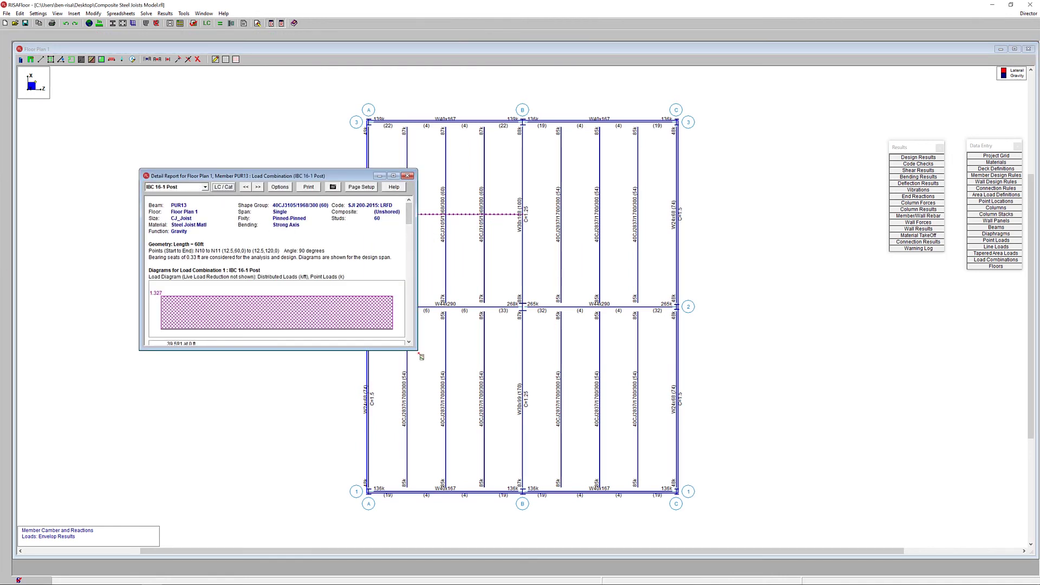
pyautogui.click(204, 186)
pyautogui.click(193, 202)
pyautogui.moveTo(271, 175); pyautogui.dragTo(294, 99)
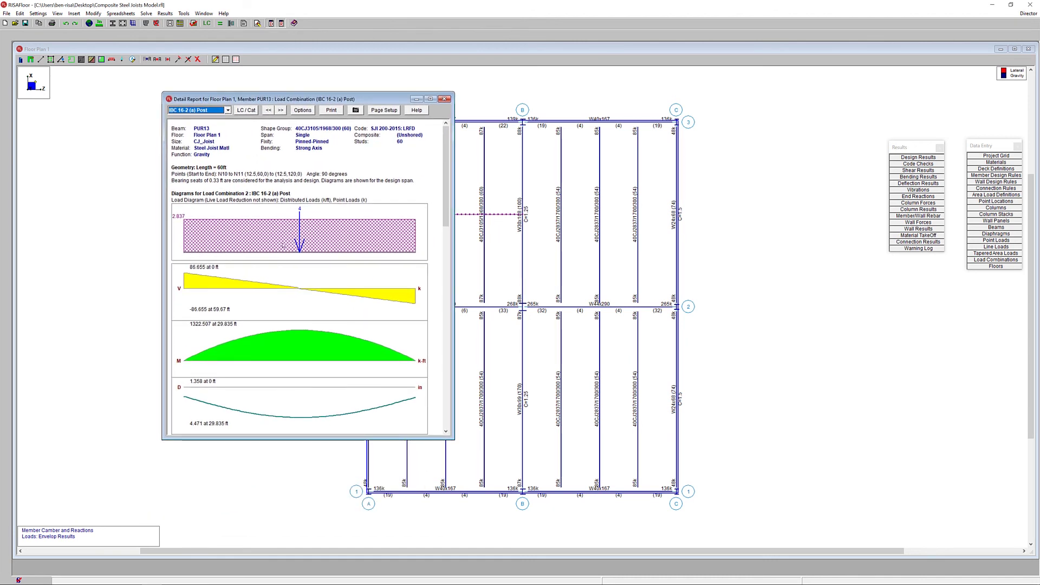
# Step: Examine this joist's composite bending, stud, chord, bridging, seat depth and deflection results in the detail report
pyautogui.moveTo(450, 195); pyautogui.dragTo(454, 375)
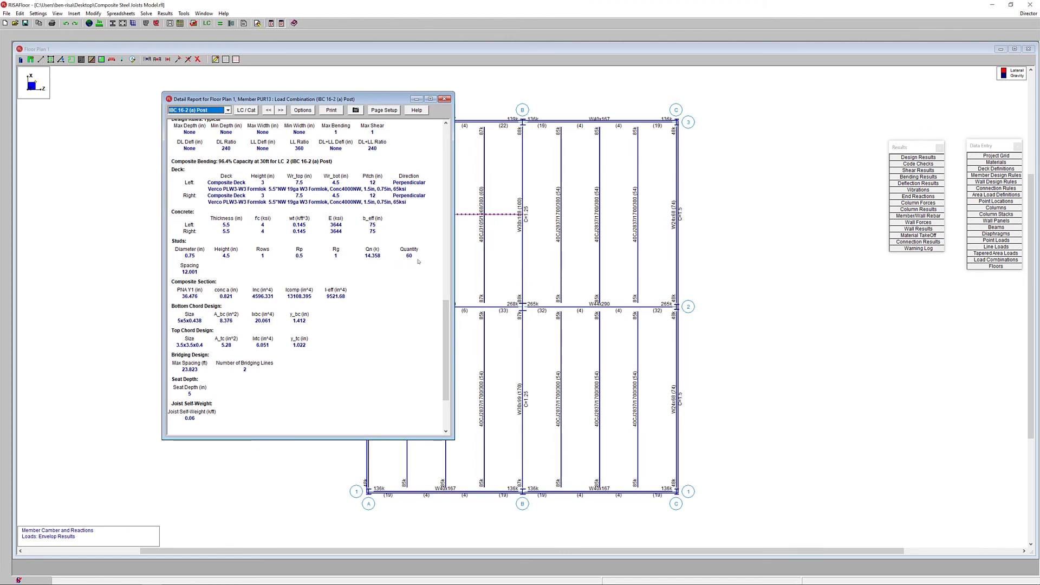
pyautogui.moveTo(303, 99); pyautogui.dragTo(238, 100)
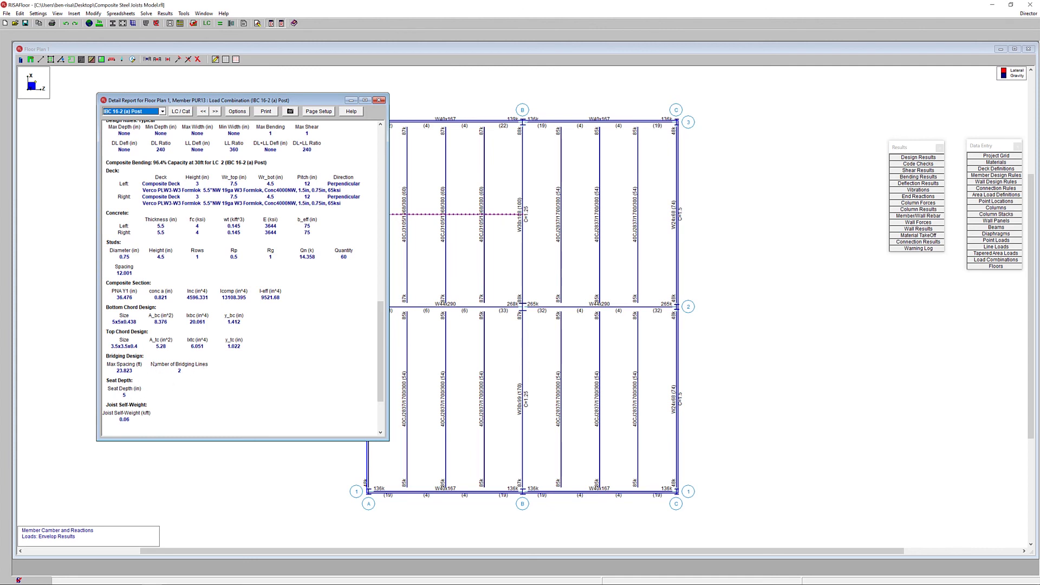
pyautogui.scroll(-4, 214, 400)
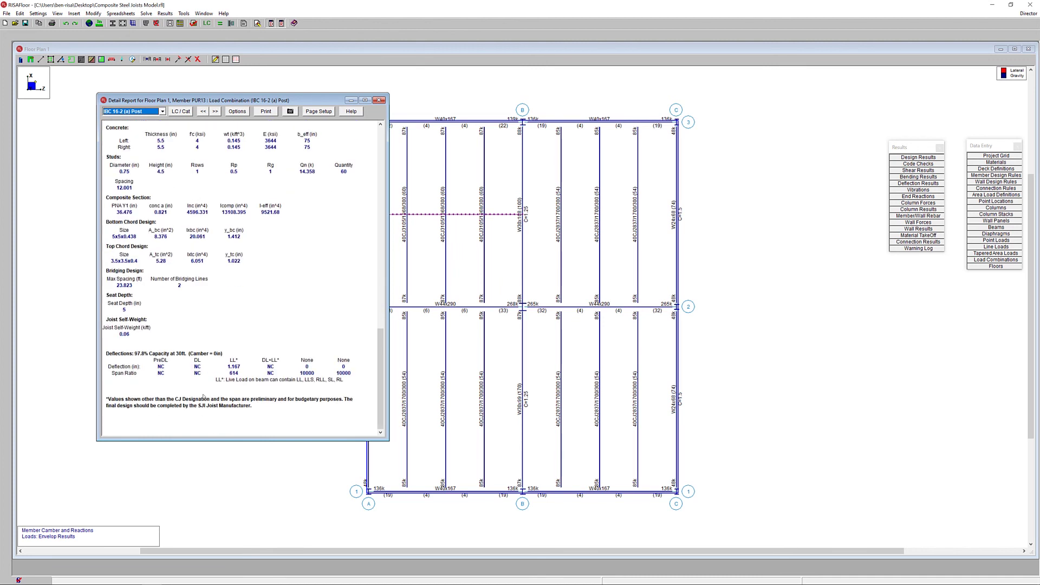